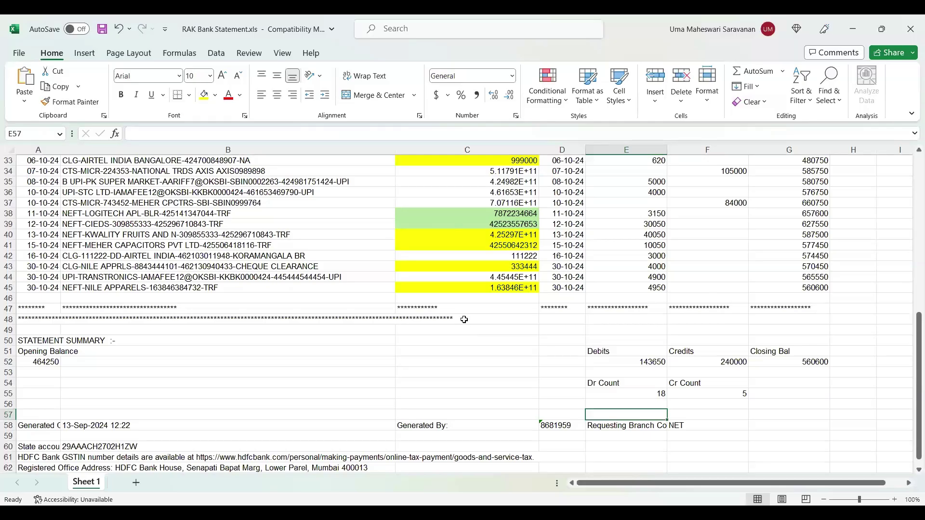
Step: Look through the bank statement, covering the account header, the transaction rows and the statement summary
left_click(639, 267)
scroll(640, 360, "up", 4)
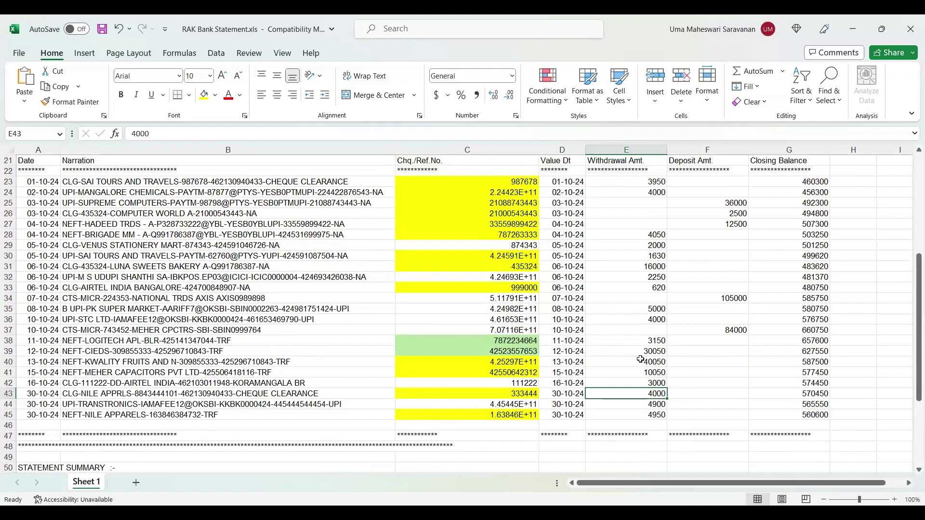
scroll(641, 360, "up", 7)
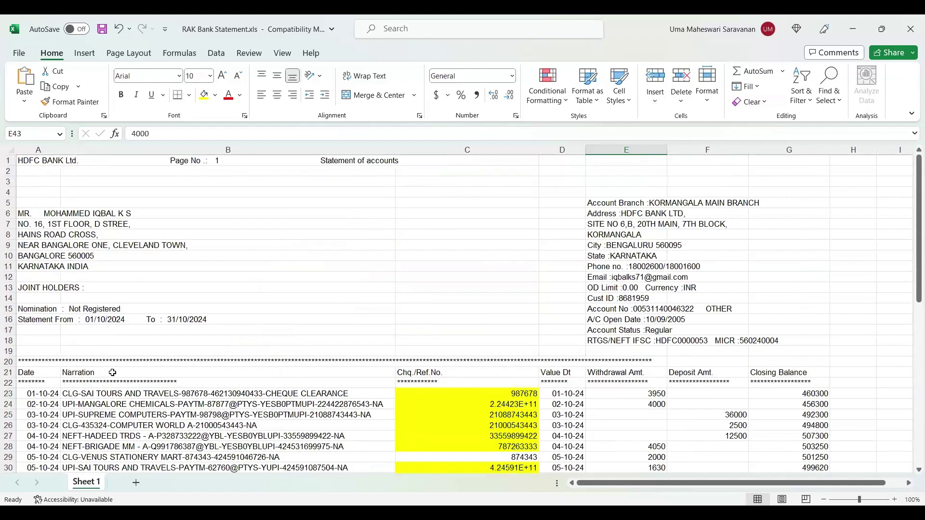
scroll(282, 381, "down", 2)
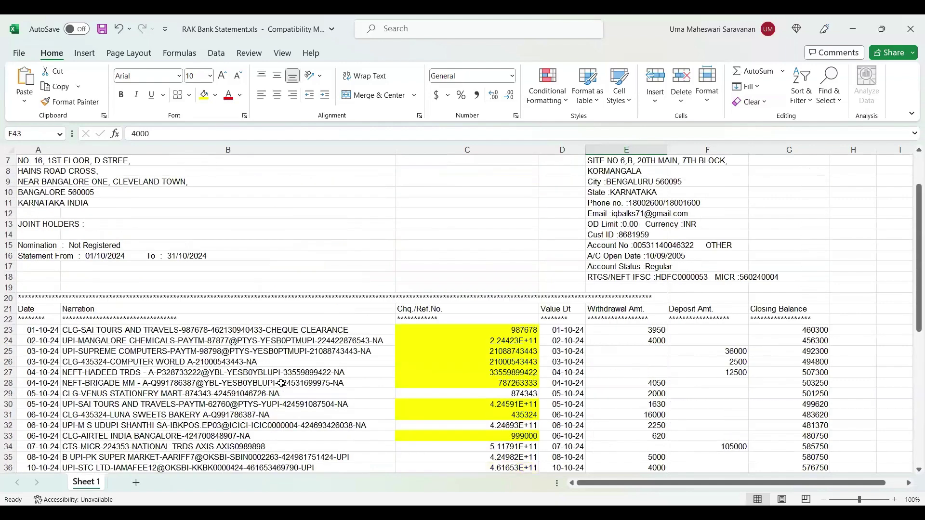
scroll(281, 381, "down", 2)
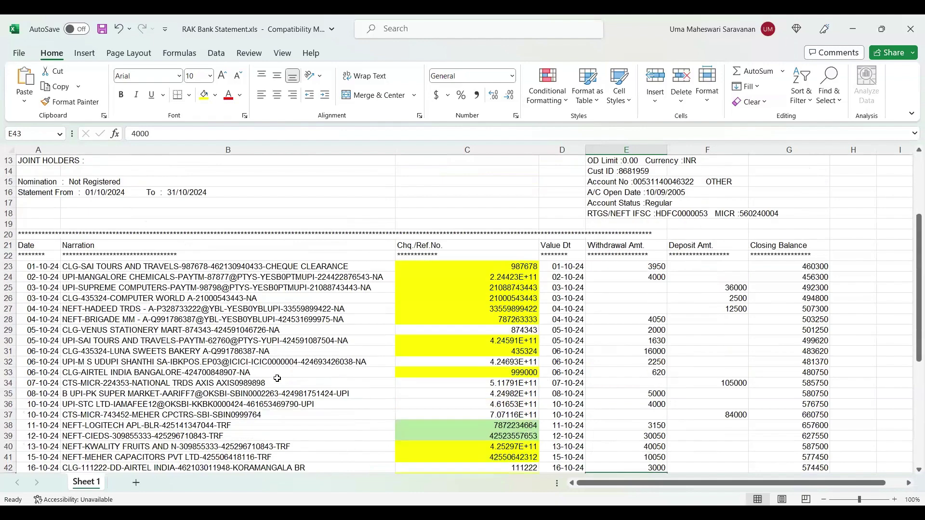
scroll(278, 382, "down", 7)
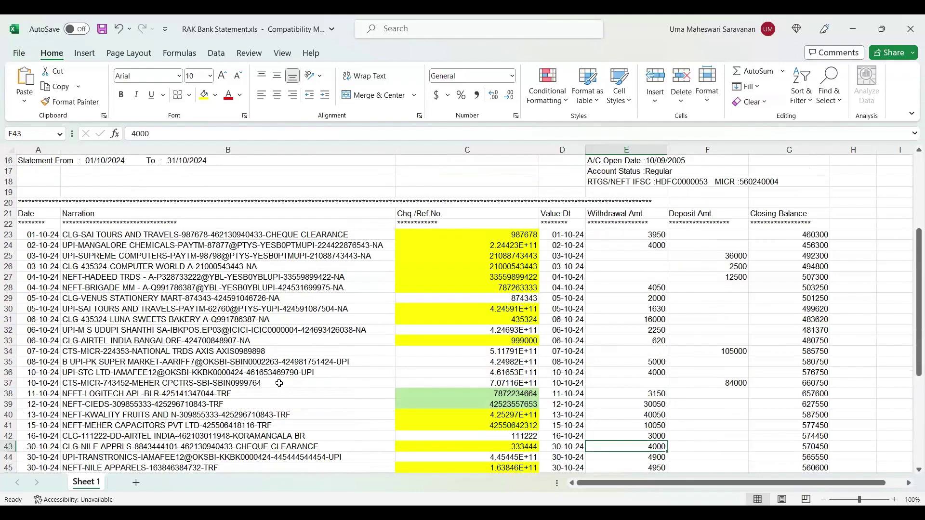
scroll(298, 390, "up", 5)
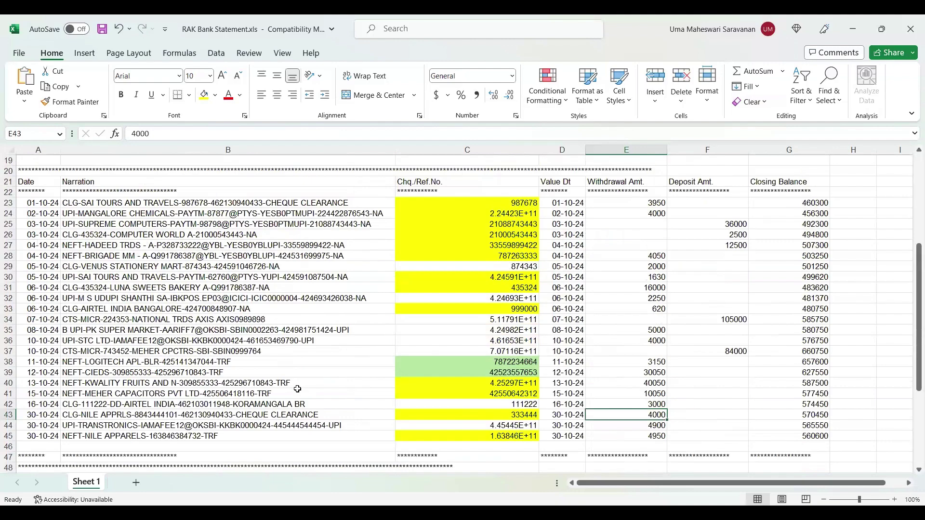
scroll(342, 379, "up", 1)
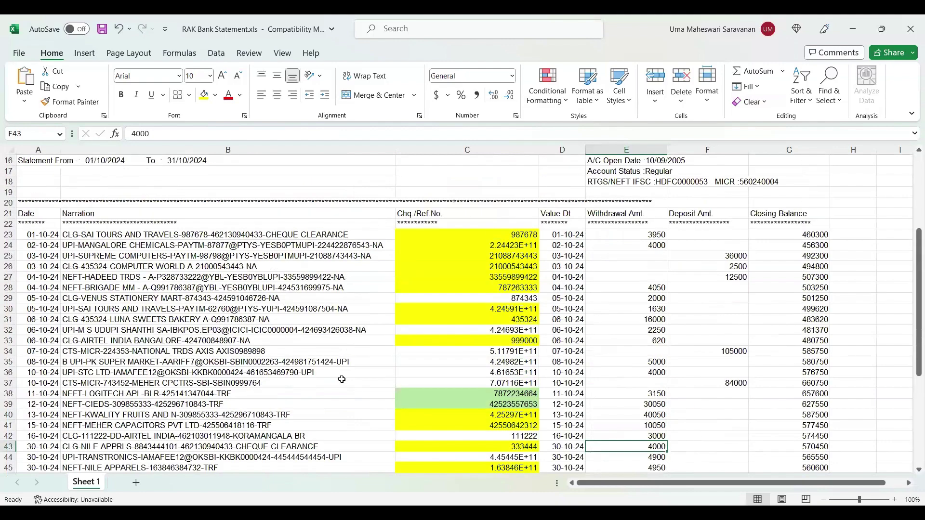
scroll(342, 380, "down", 9)
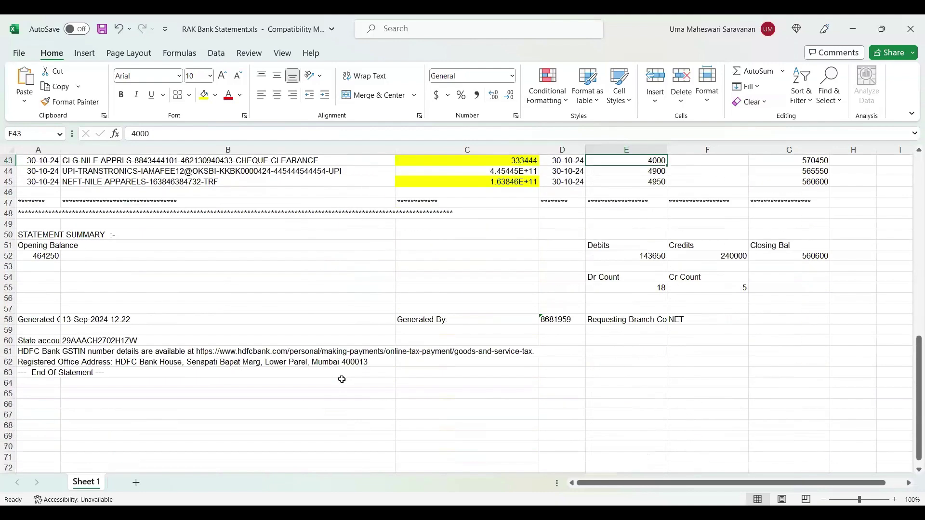
left_click(282, 320)
left_click(456, 358)
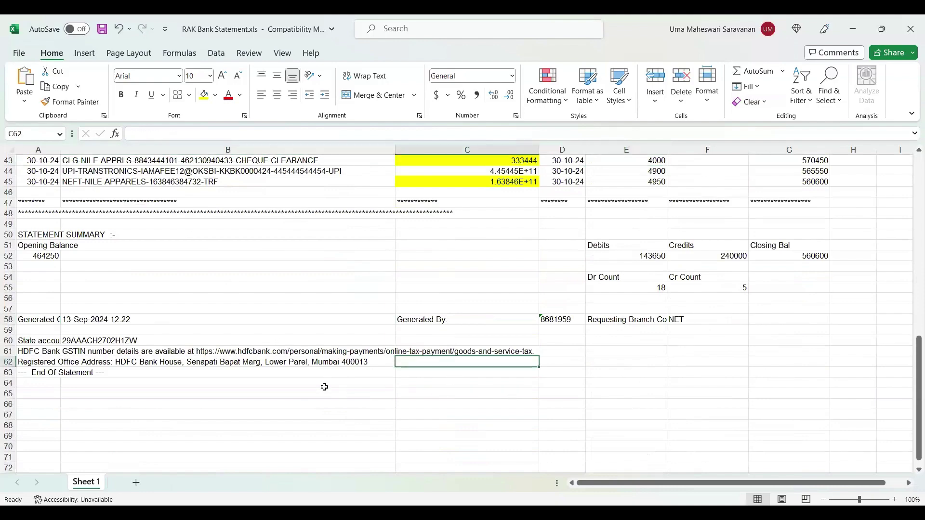
scroll(325, 389, "up", 5)
scroll(324, 389, "up", 9)
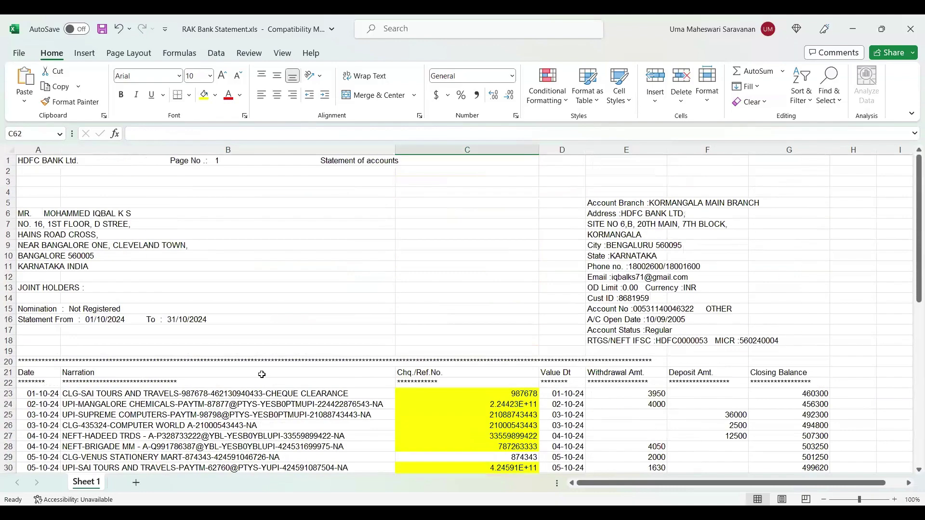
scroll(404, 377, "down", 1)
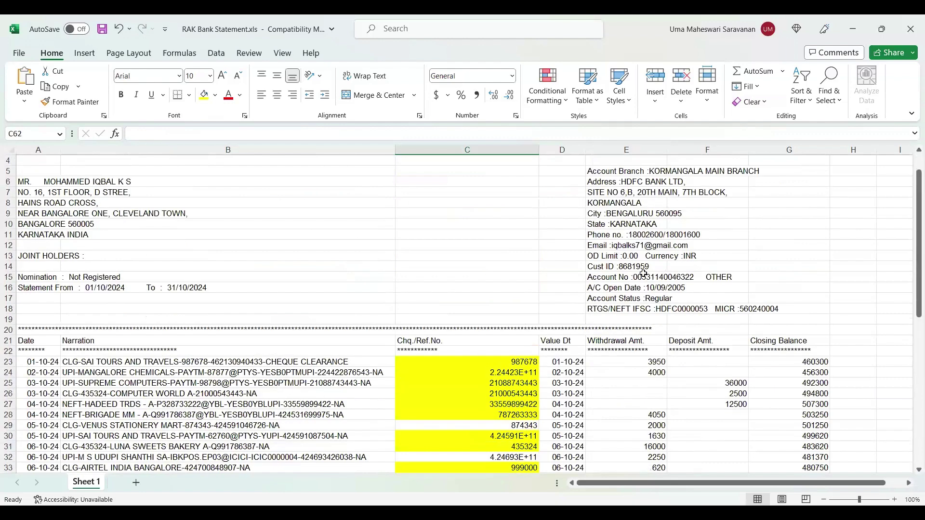
Step: Copy the account number from the Account No cell E15 in the bank statement header
left_click(630, 280)
double_click(631, 282)
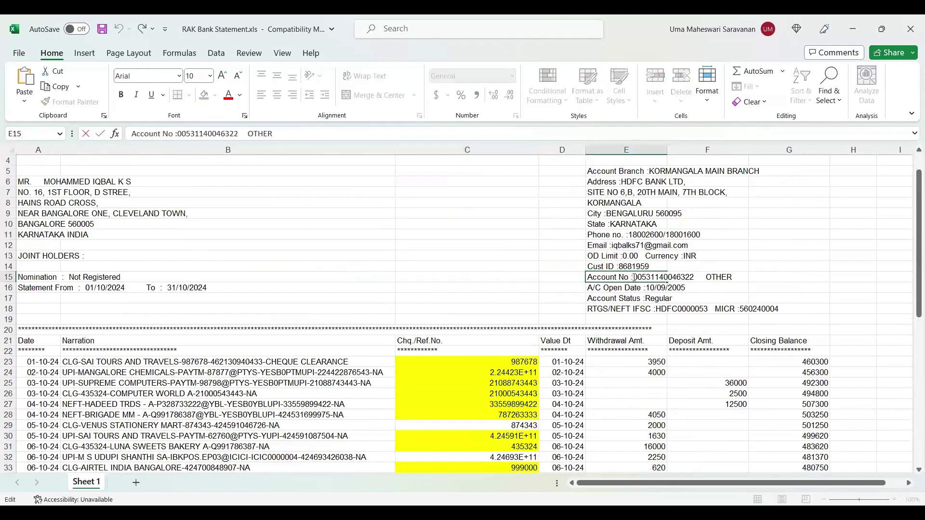
left_click_drag(633, 277, 695, 275)
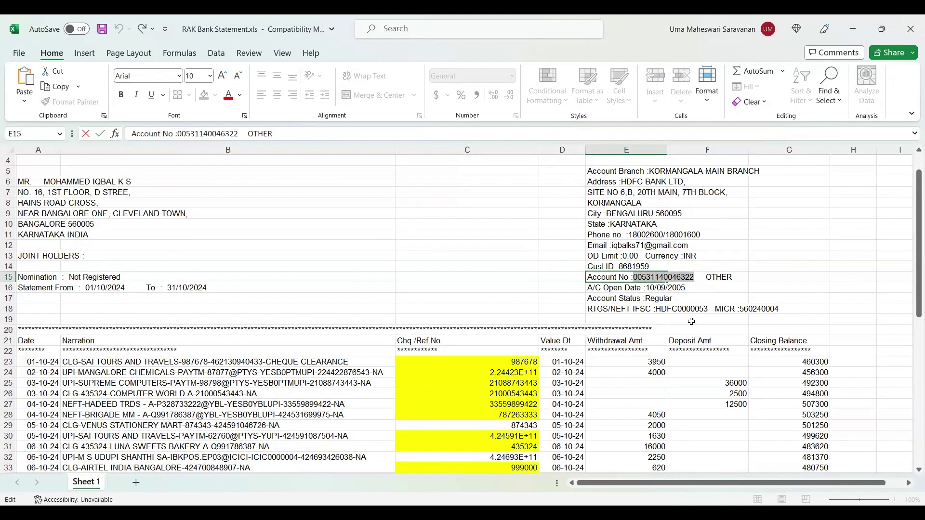
left_click(677, 320)
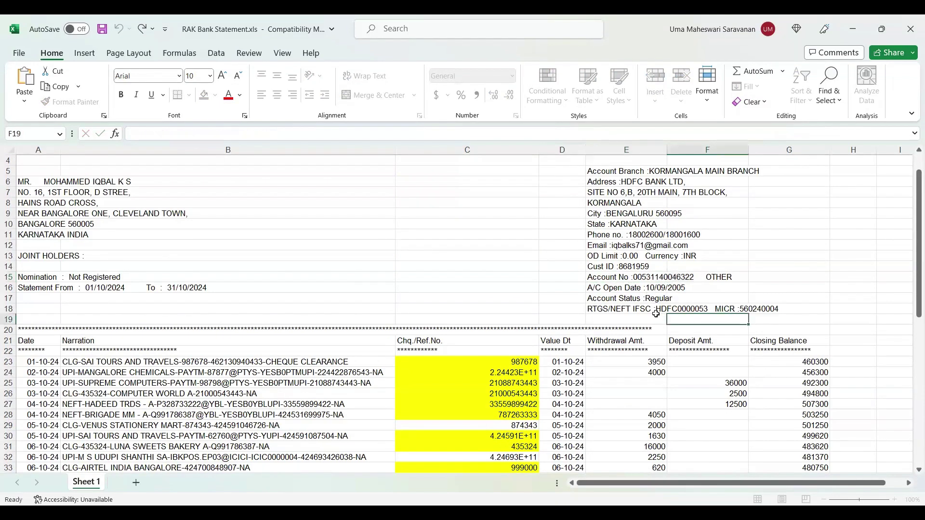
Step: Check the statement period in A16 and examine the transaction table from the Date column through Closing Balance
left_click(35, 290)
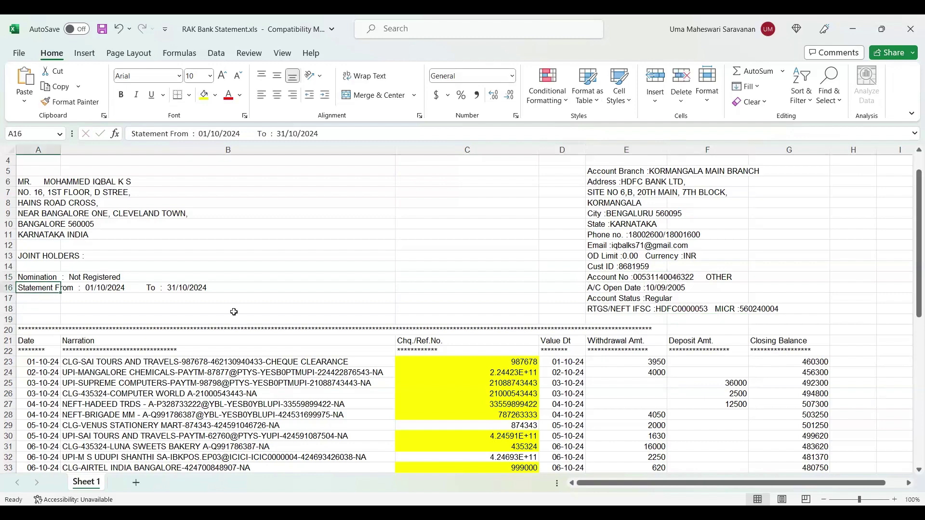
scroll(400, 413, "down", 4)
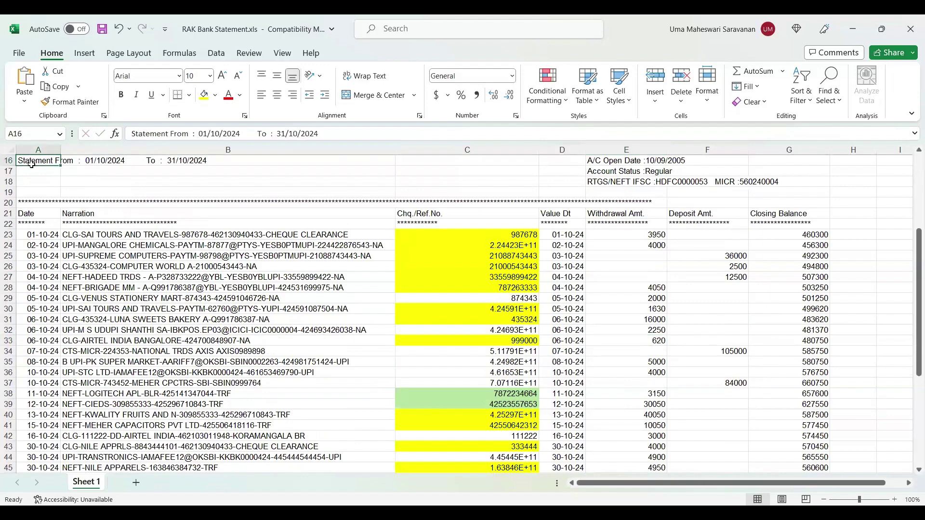
scroll(312, 366, "down", 2)
scroll(313, 325, "up", 2)
left_click_drag(29, 214, 792, 455)
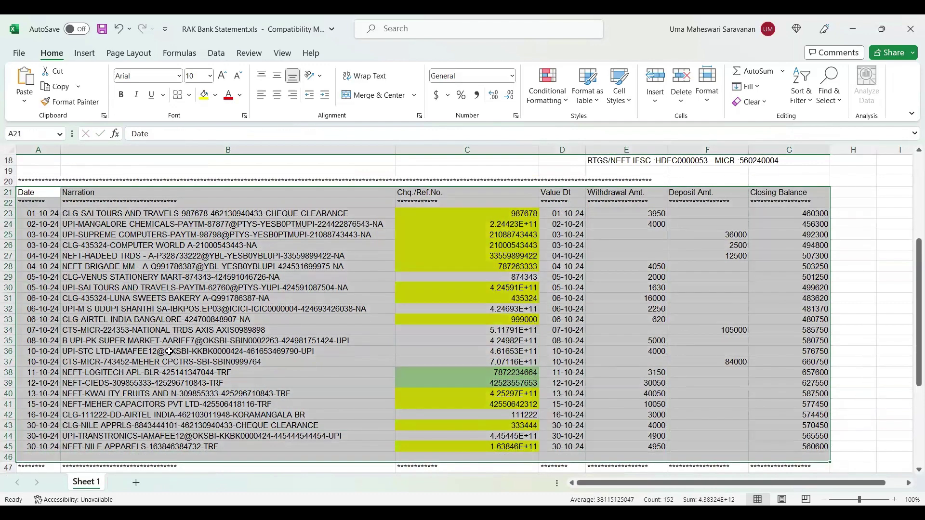
left_click(67, 214)
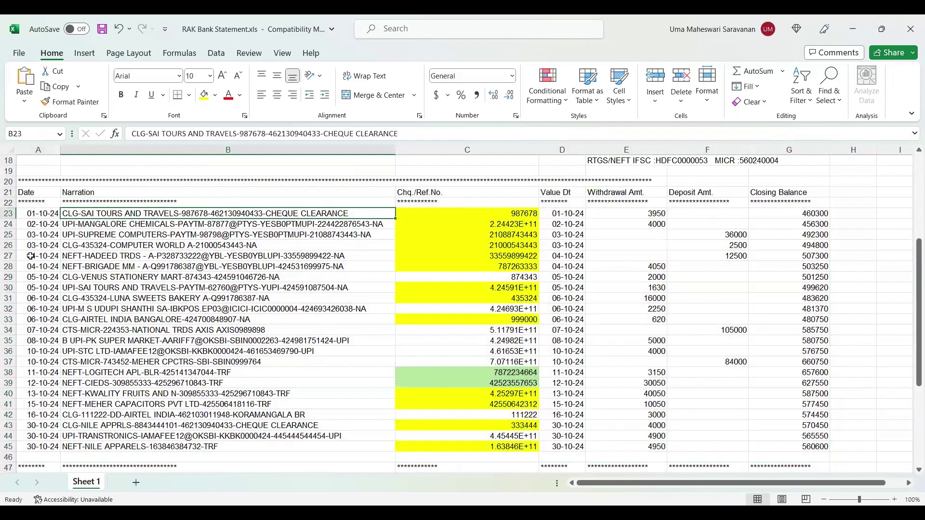
Step: Try inserting a blank column before the Chq./Ref.No. column, and undo the insertion
left_click(93, 152)
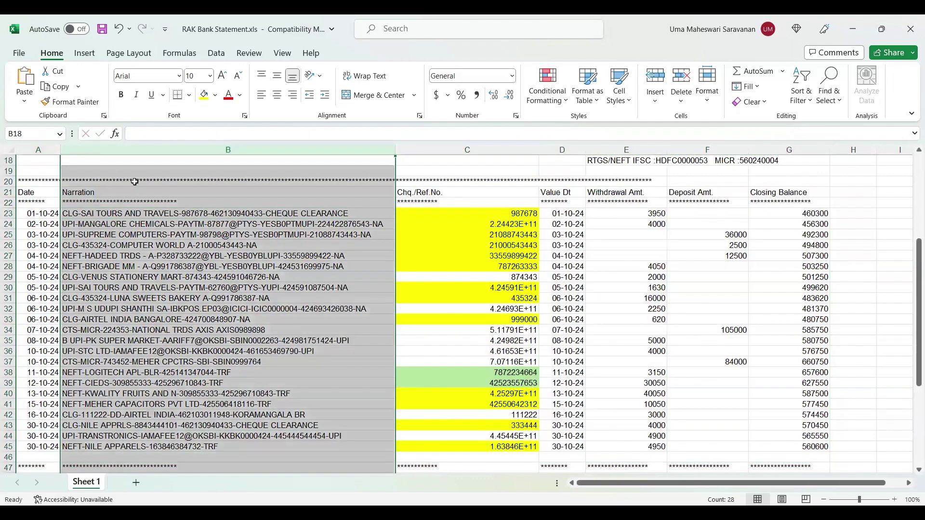
left_click(470, 149)
key("ctrl+shift+plus")
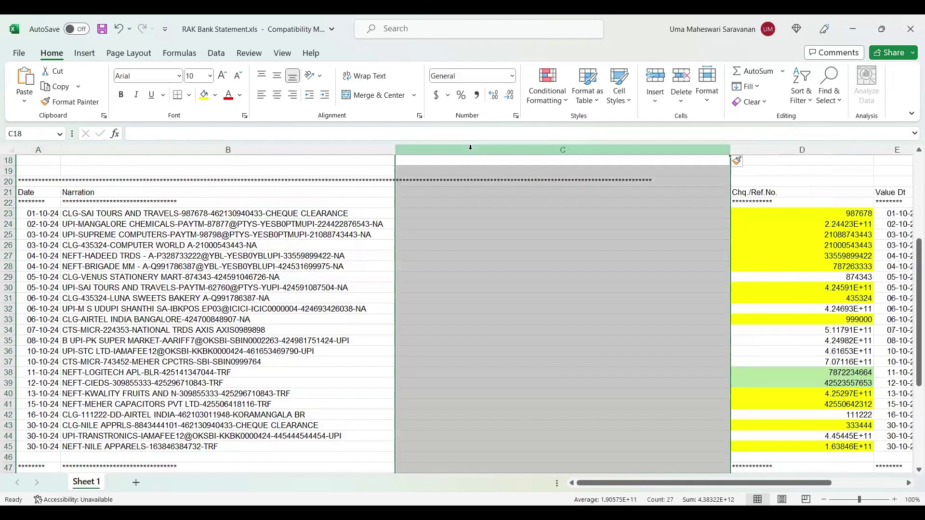
left_click(717, 403)
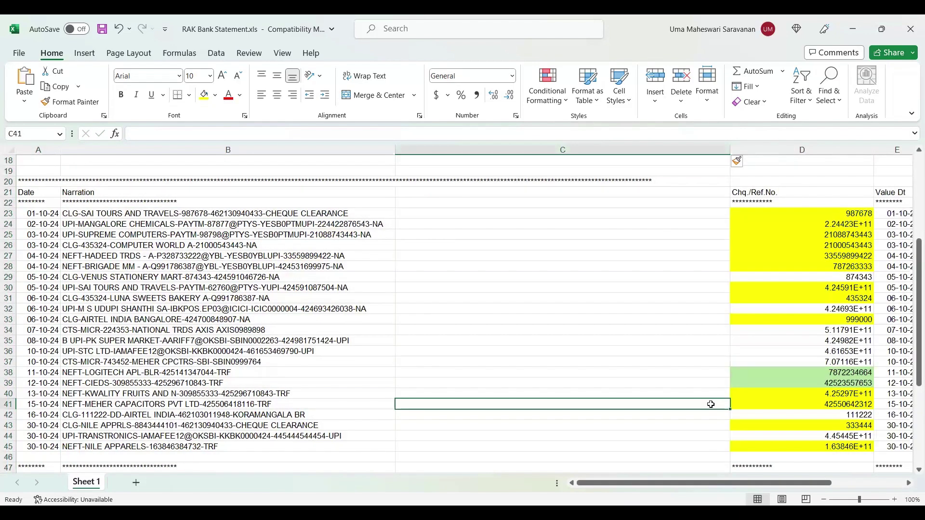
key("ctrl+z")
left_click(594, 227)
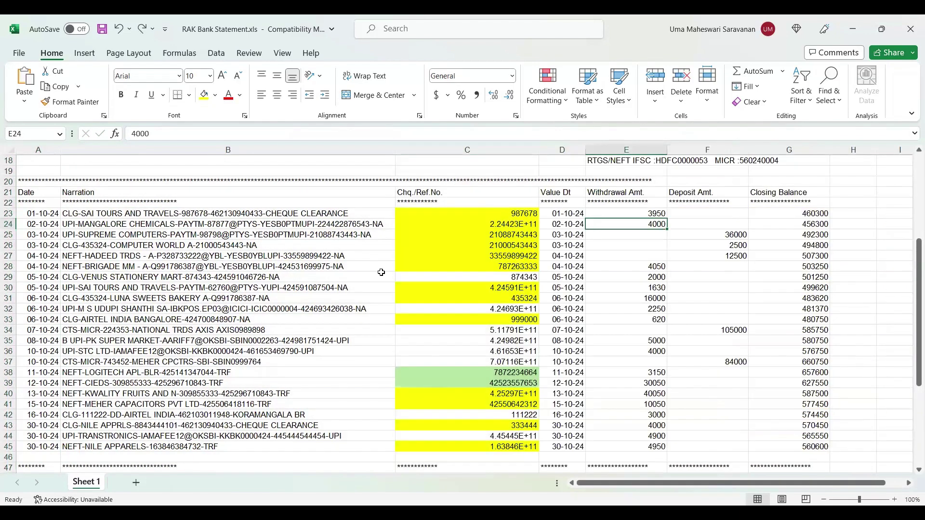
left_click_drag(143, 289, 661, 310)
left_click(680, 322)
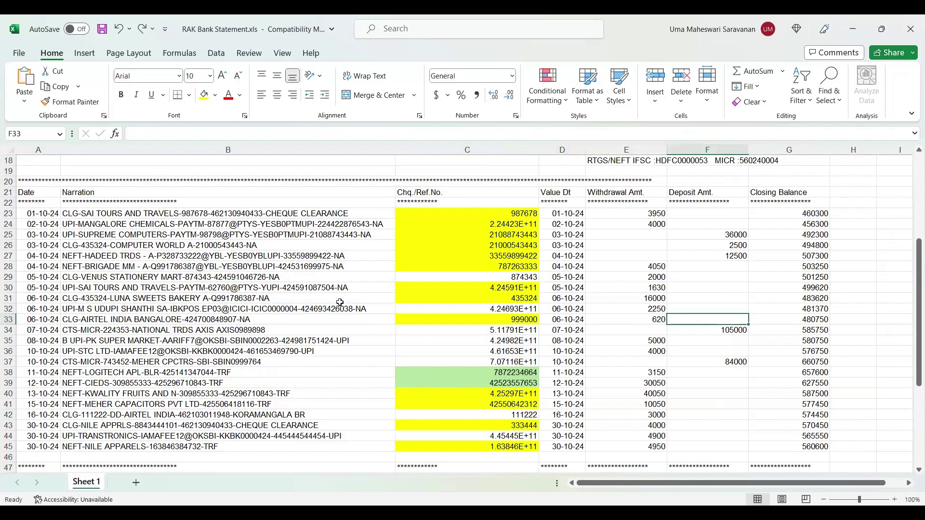
left_click(528, 351)
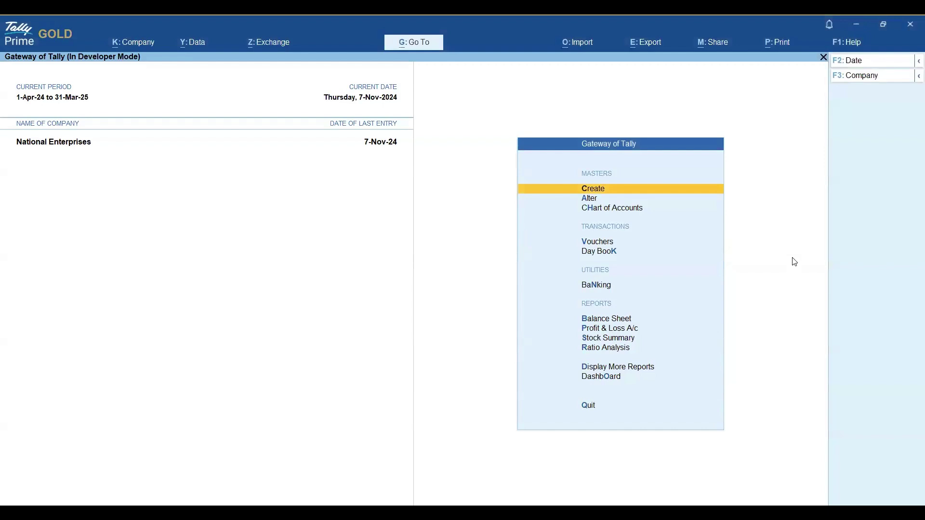
Step: Switch to TallyPrime and open the RAK Bank ledger for alteration
key("Down")
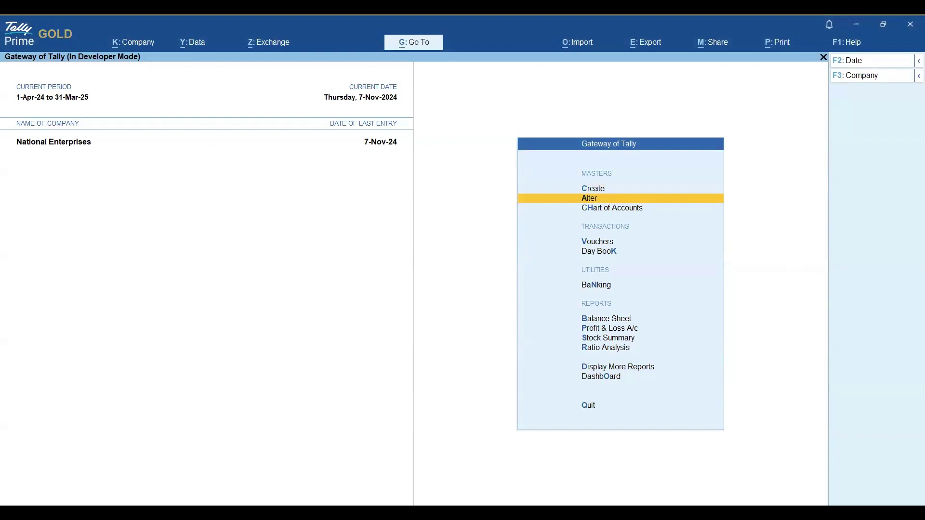
key("alt+Tab")
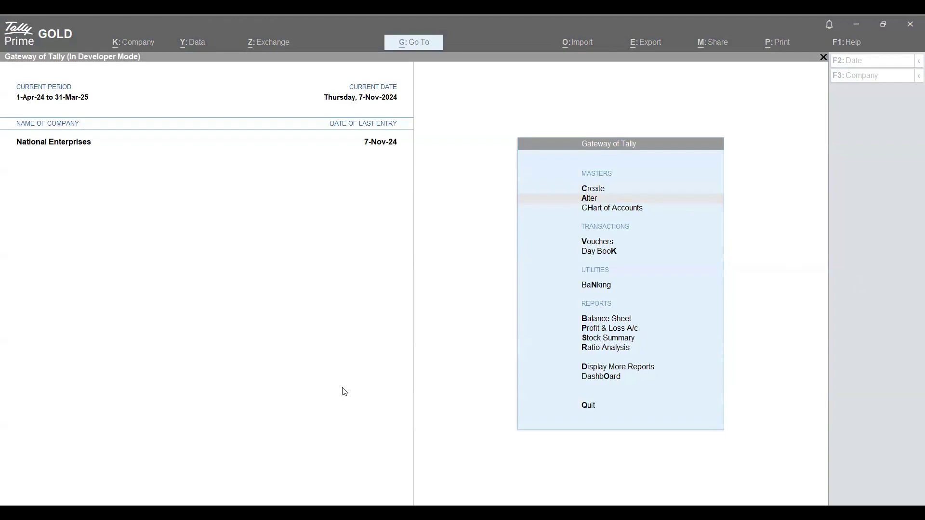
key("alt+Tab")
key("Return")
type("Rak")
key("Return")
Step: Paste the copied account number into the RAK Bank ledger's A/c No. field, save the ledger and return to the Gateway of Tally
key("Return")
key("Return")
key("Return")
key("Return")
key("Return")
key("Return")
key("Return")
key("Return")
key("Return")
key("Return")
key("Up")
key("Up")
key("Up")
key("Up")
key("Up")
key("ctrl+v")
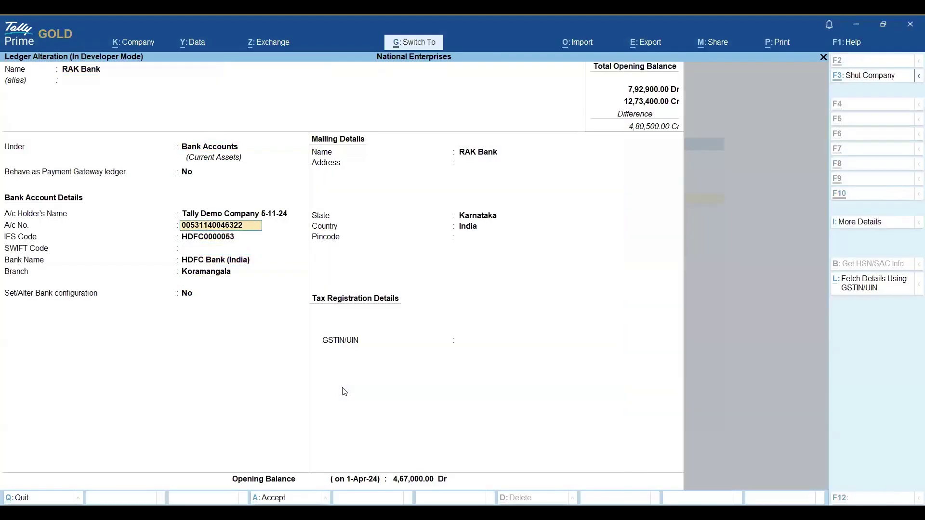
key("ctrl+a")
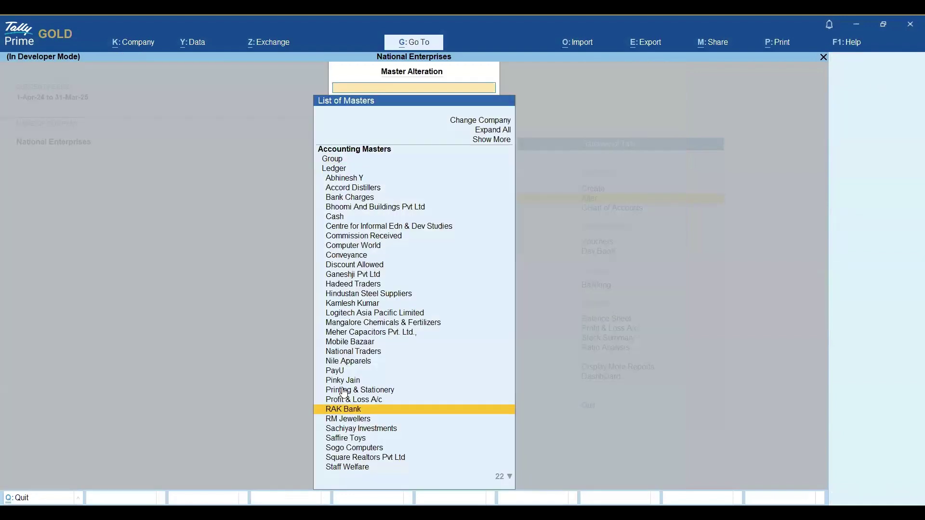
key("Return")
key("ctrl+a")
key("Escape")
key("Down")
key("Up")
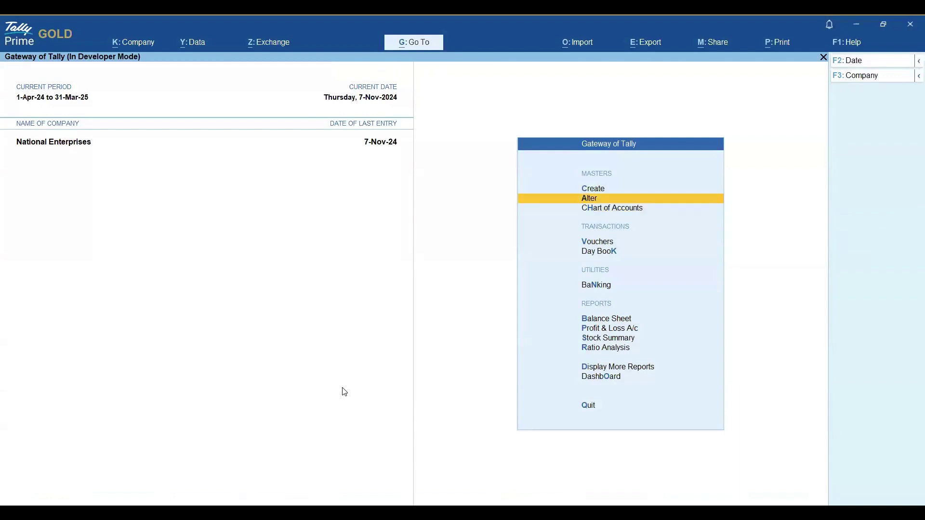
key("Up")
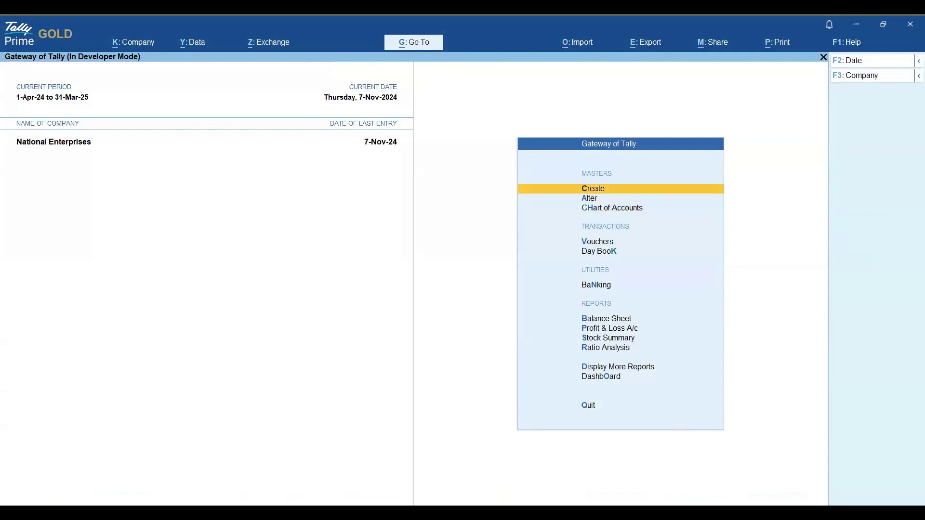
key("Return")
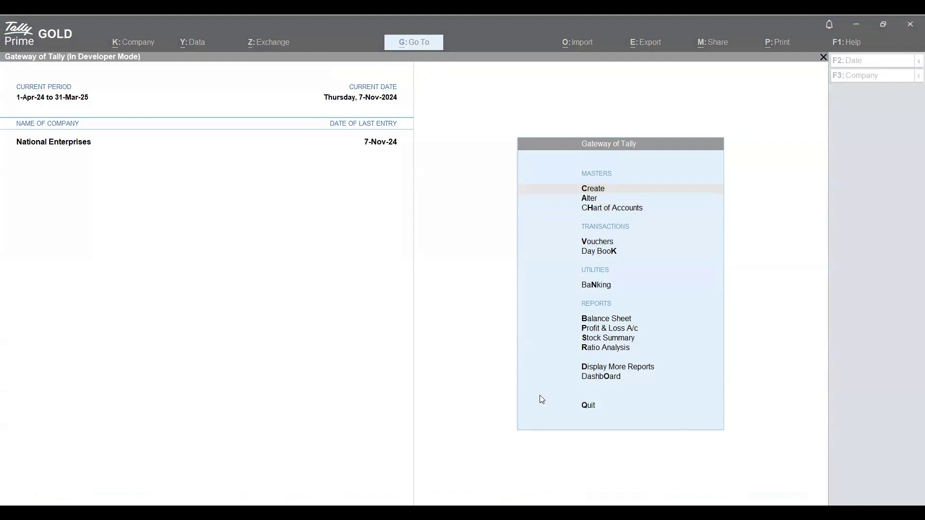
left_click(150, 102)
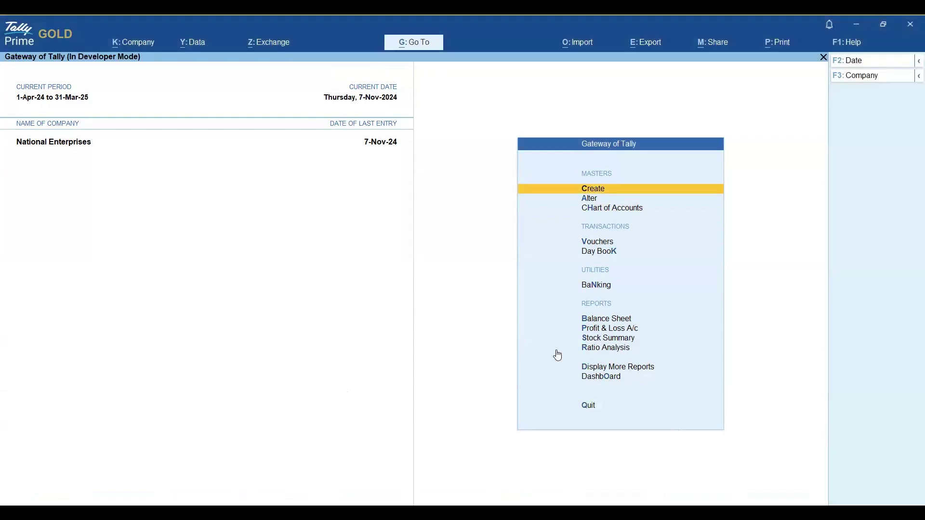
left_click(192, 45)
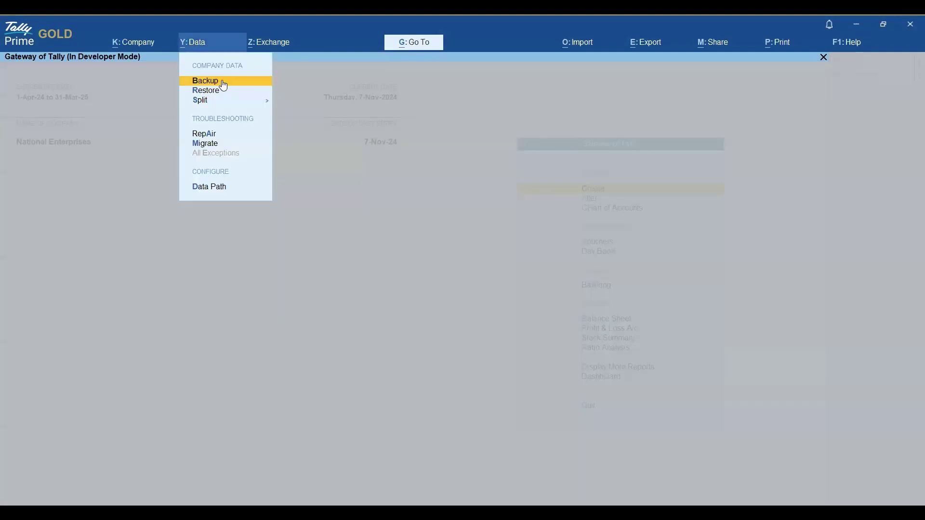
left_click(224, 84)
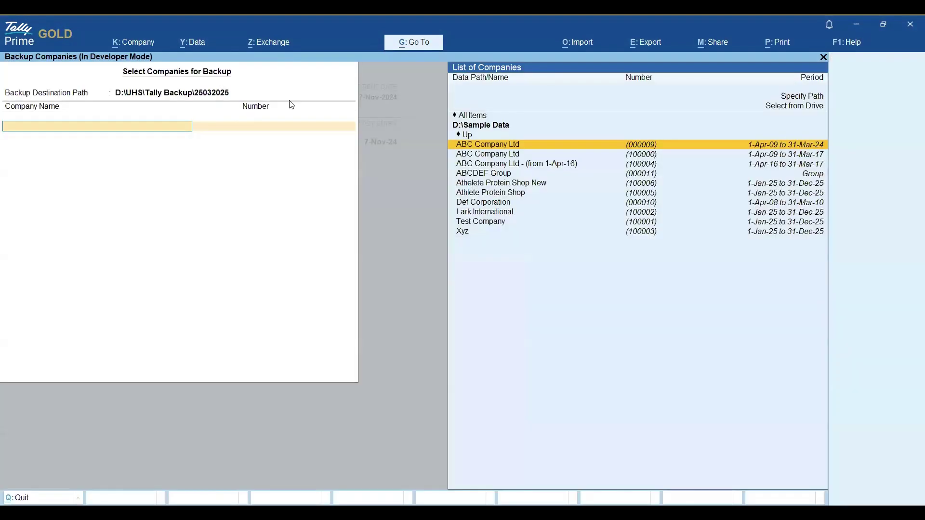
key("BackSpace")
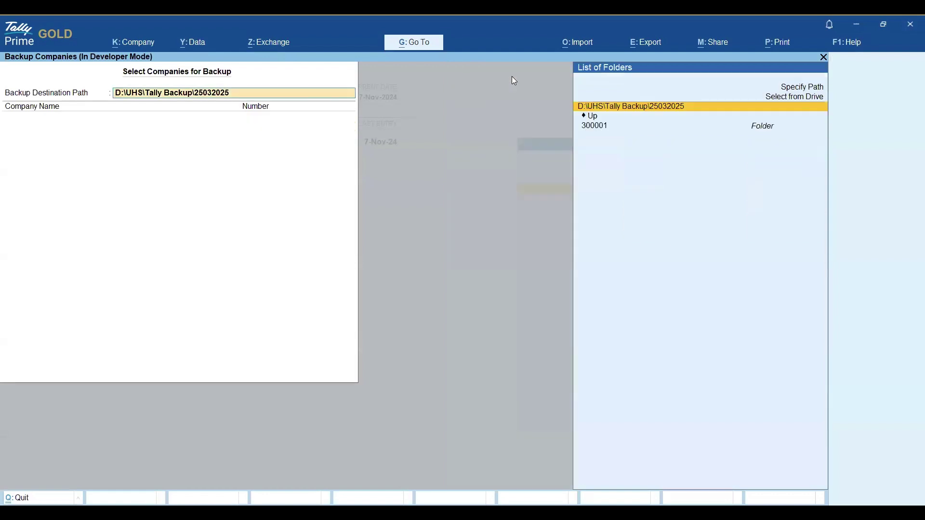
key("BackSpace")
key("BackSpace")
key("BackSpace")
key("BackSpace")
key("BackSpace")
key("BackSpace")
key("BackSpace")
key("BackSpace")
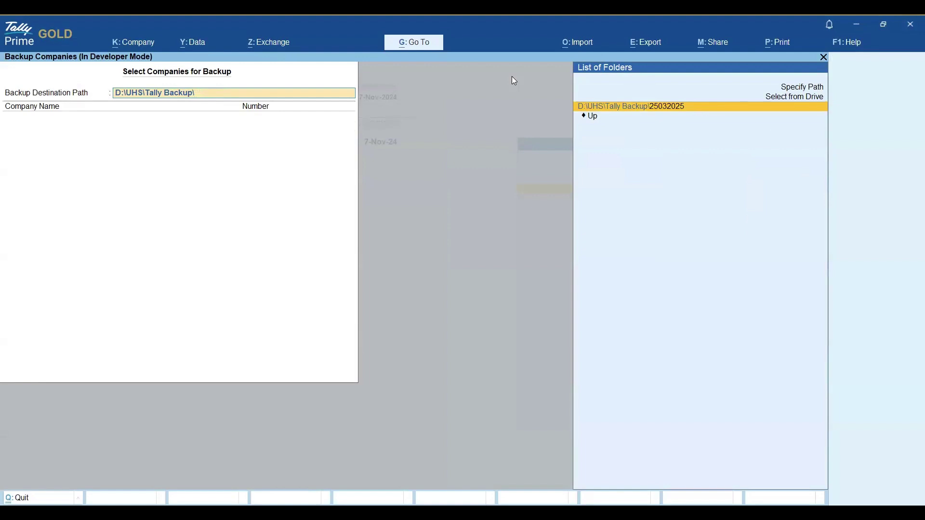
key("ctrl")
key("ctrl+q")
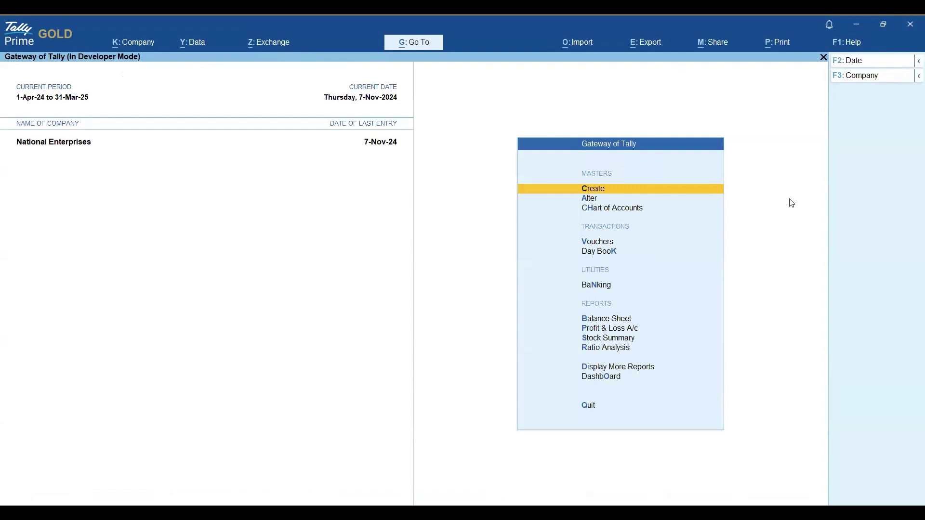
Step: Start a bank statement import for the RAK Bank ledger from the folder C:\Users\Hp\Desktop\Excel Import
left_click(579, 43)
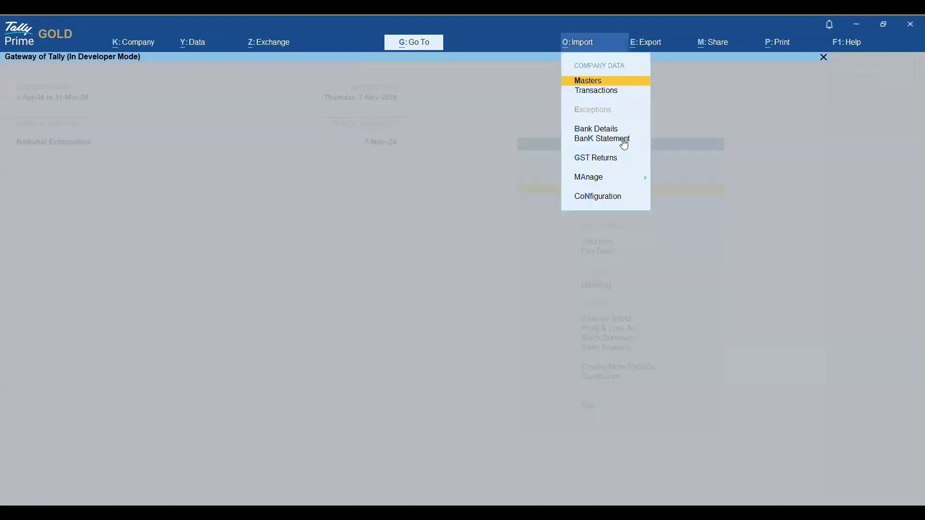
left_click(595, 47)
left_click(594, 46)
left_click(606, 140)
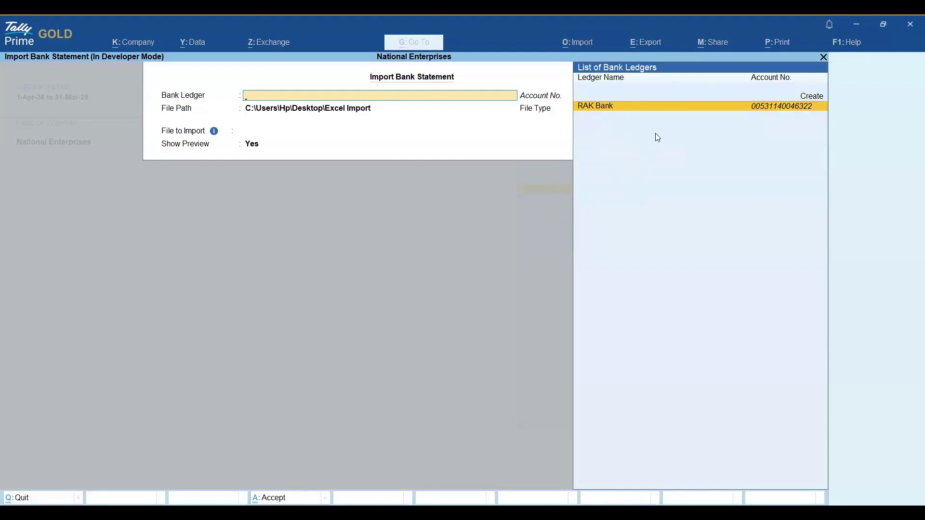
key("Return")
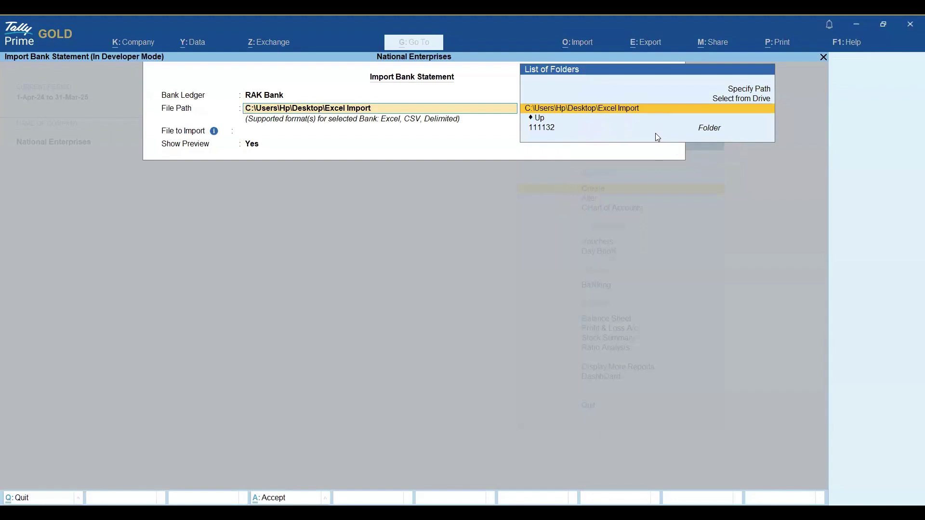
key("Return")
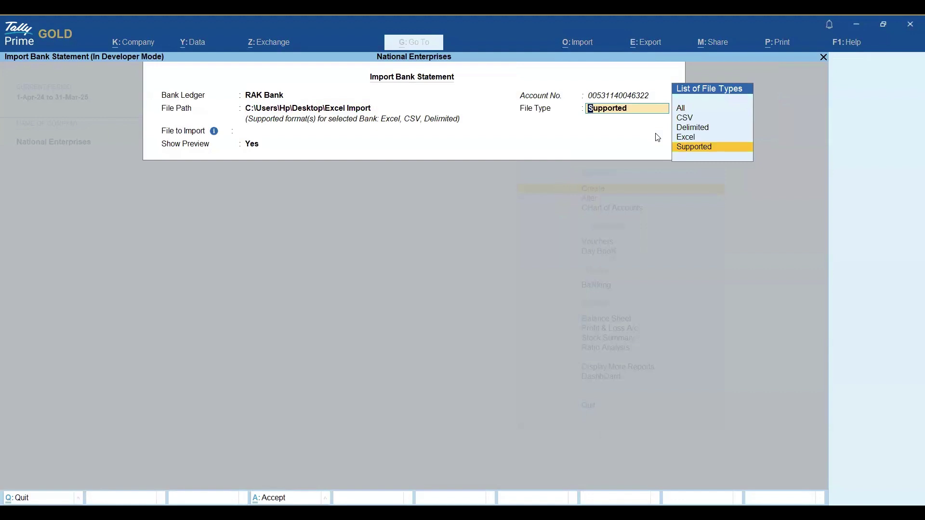
Step: Keep the file type as Supported, choose RAK Bank Statement.xls and accept the import settings with Show Preview set to Yes
key("Up")
key("Up")
key("Up")
key("Up")
key("Down")
key("Down")
key("Down")
key("Down")
key("Return")
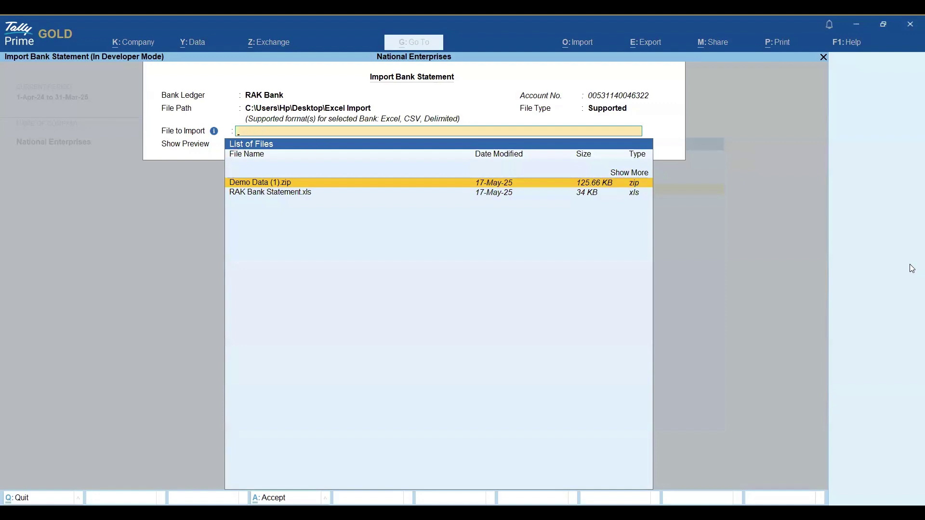
key("Down")
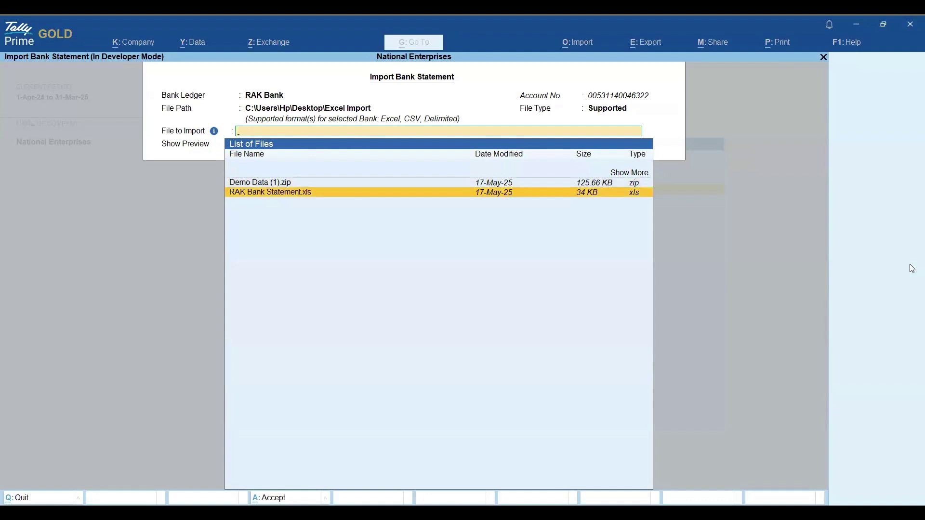
key("Return")
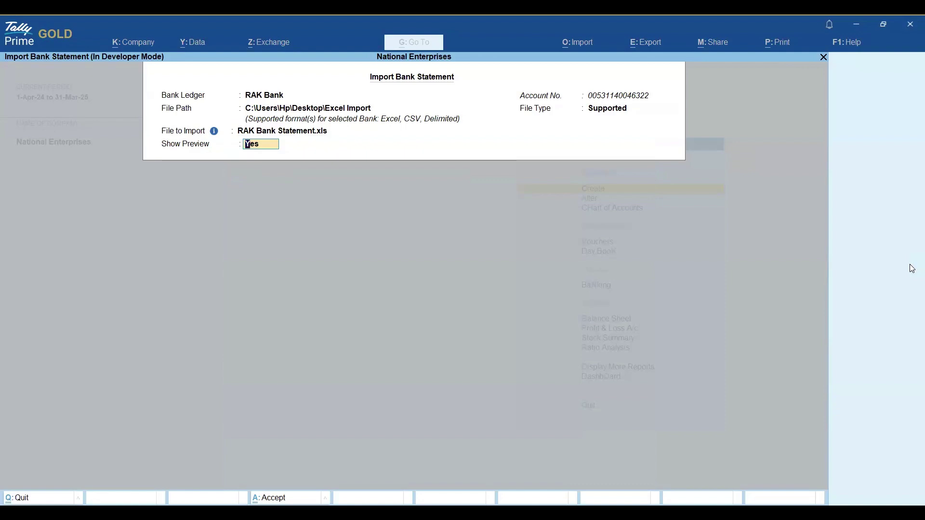
key("Return")
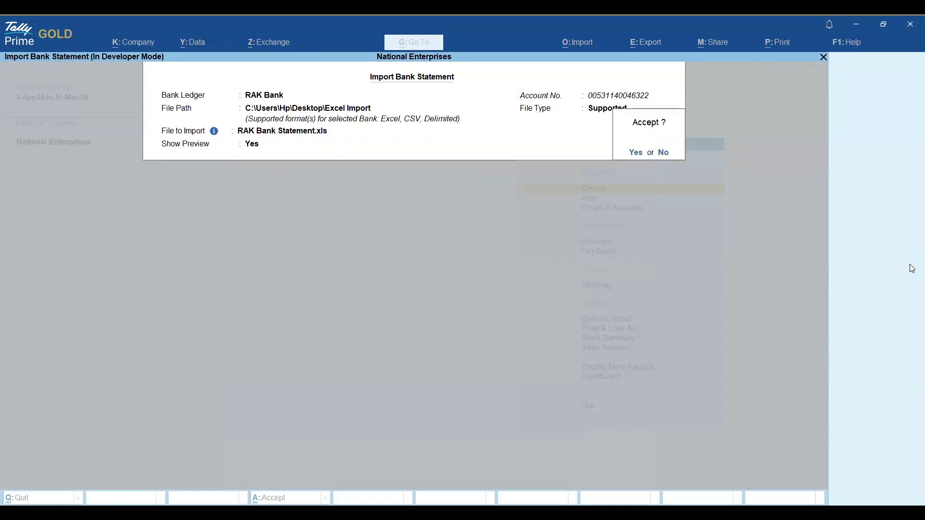
key("Return")
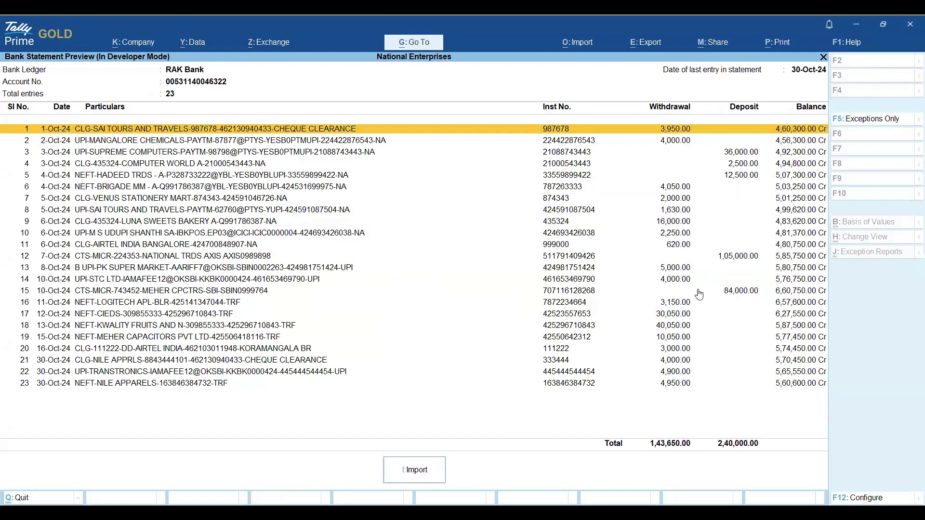
Step: Examine the entries in the bank statement preview, including dates, particulars, instrument numbers, withdrawals, deposits and balances
key("Down")
key("Down")
key("Down")
key("Down")
key("Down")
key("Down")
key("Down")
key("Down")
key("Down")
key("Down")
key("Down")
key("Down")
key("Down")
key("Down")
key("Down")
key("Down")
key("Down")
key("Down")
key("Down")
key("Down")
key("Up")
key("Up")
key("Up")
key("Up")
key("Up")
key("Up")
key("Up")
key("Up")
key("Up")
key("Up")
key("Up")
key("Up")
key("Up")
key("Up")
key("Up")
key("Up")
key("Up")
key("Up")
key("Up")
key("Up")
scroll(147, 343, "down", 11)
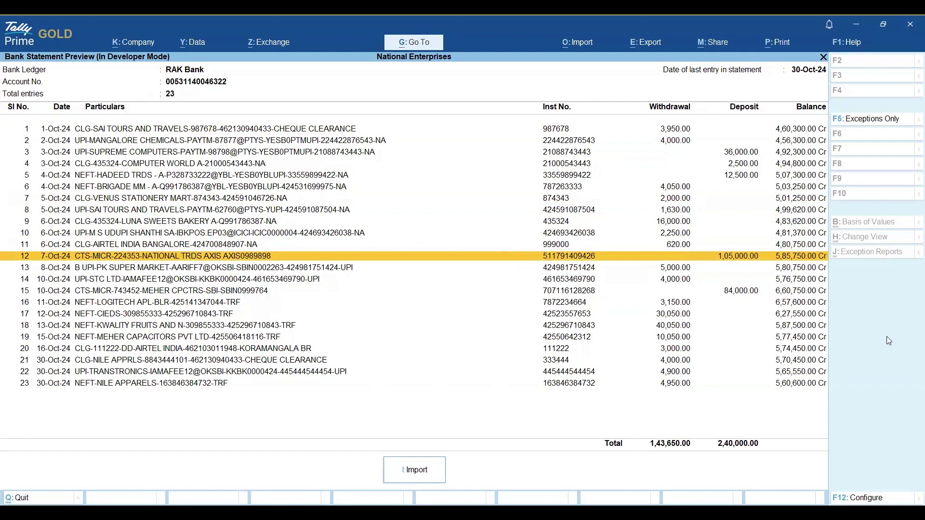
Step: Import the previewed statement, check the new entries and exact matches in the import summary, and open the Bank Reconciliation Summary
left_click(413, 477)
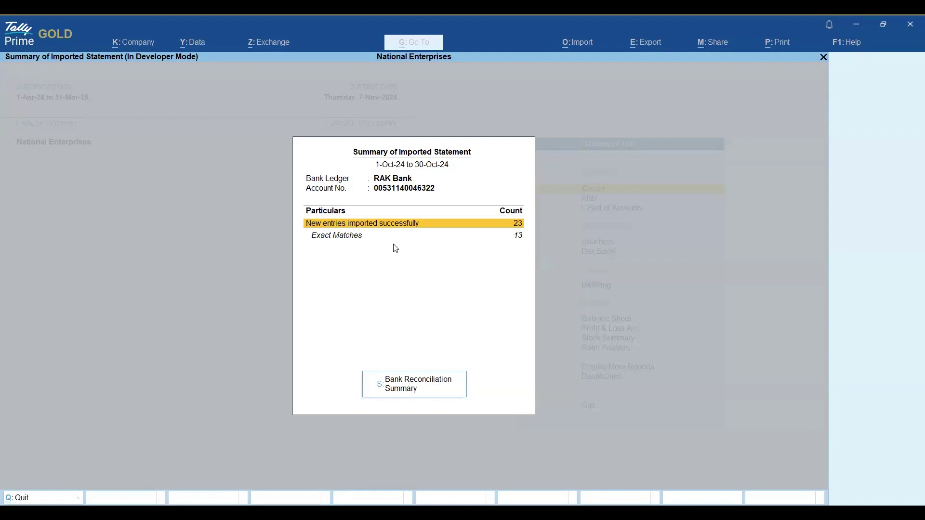
left_click(415, 240)
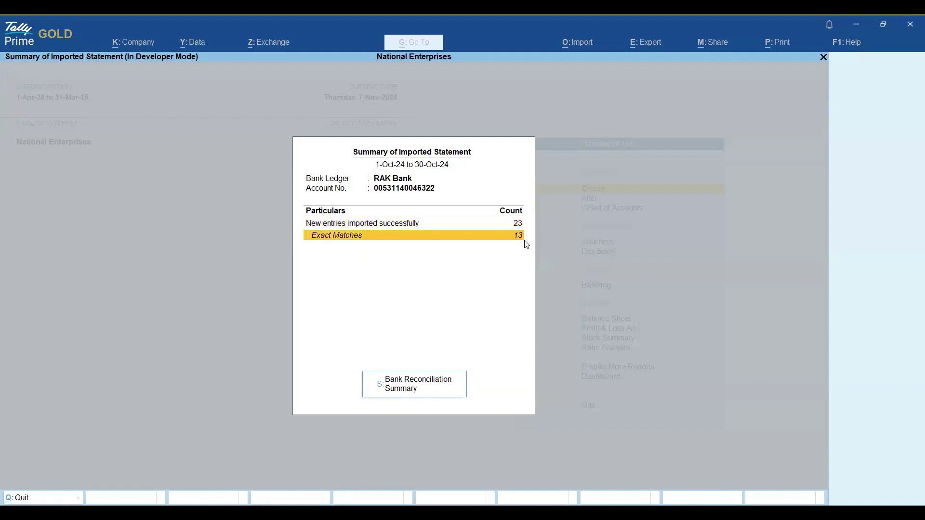
left_click(386, 224)
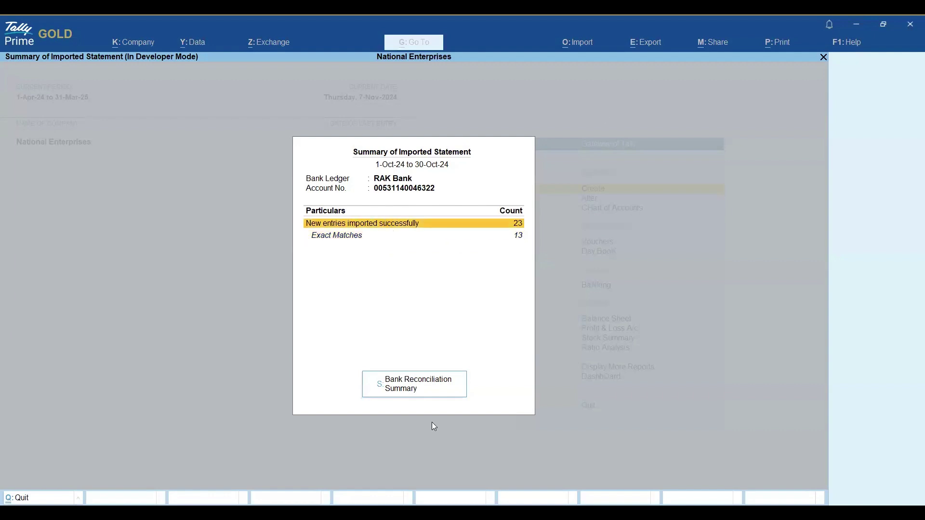
left_click(423, 388)
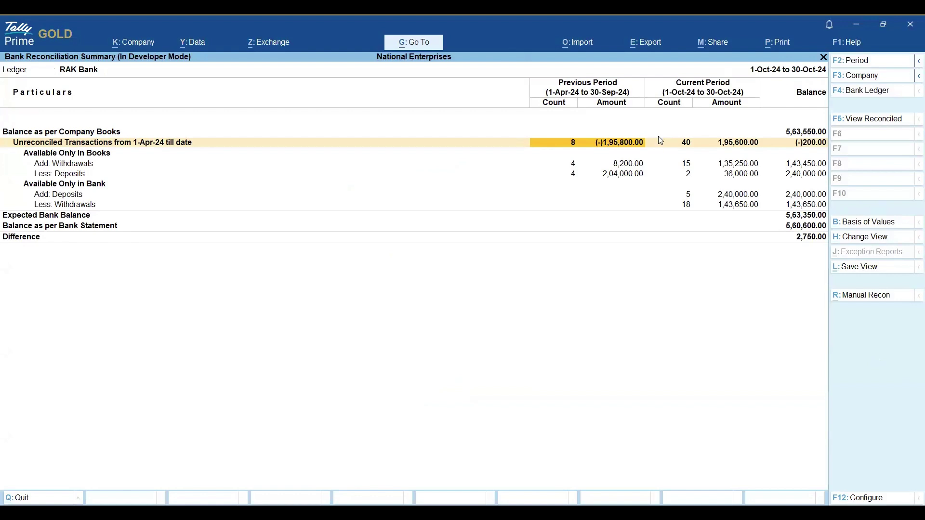
Step: Change the reconciliation summary's period to 1-Jan-24 to 30-Oct-24
mouse_move(590, 150)
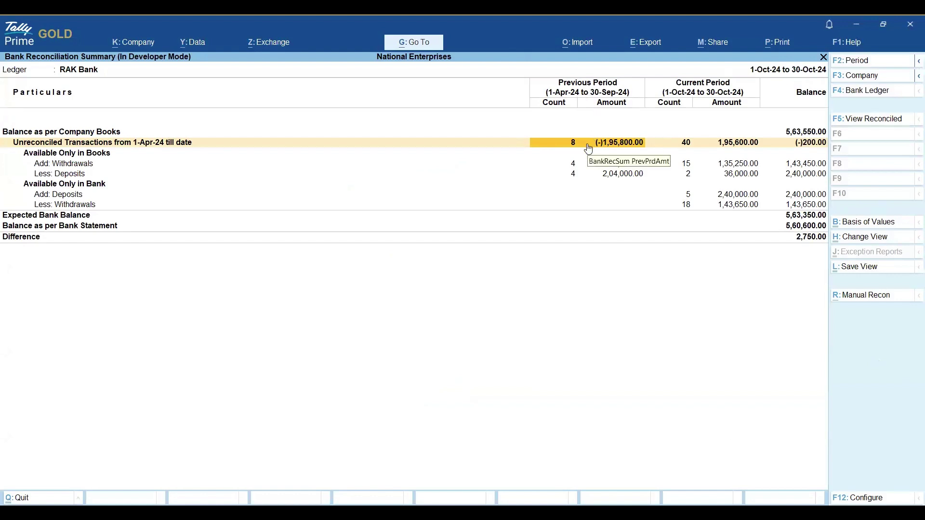
left_click(713, 144)
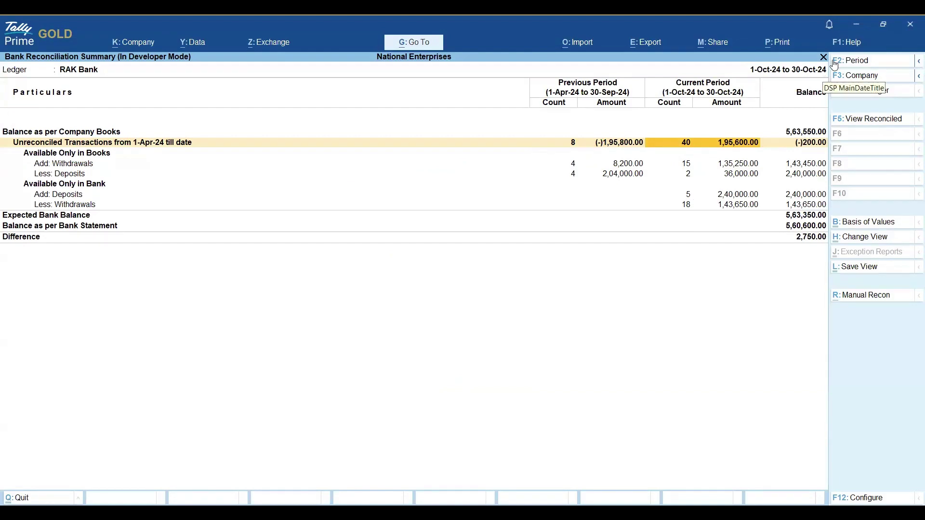
key("F2")
type("1-1-24")
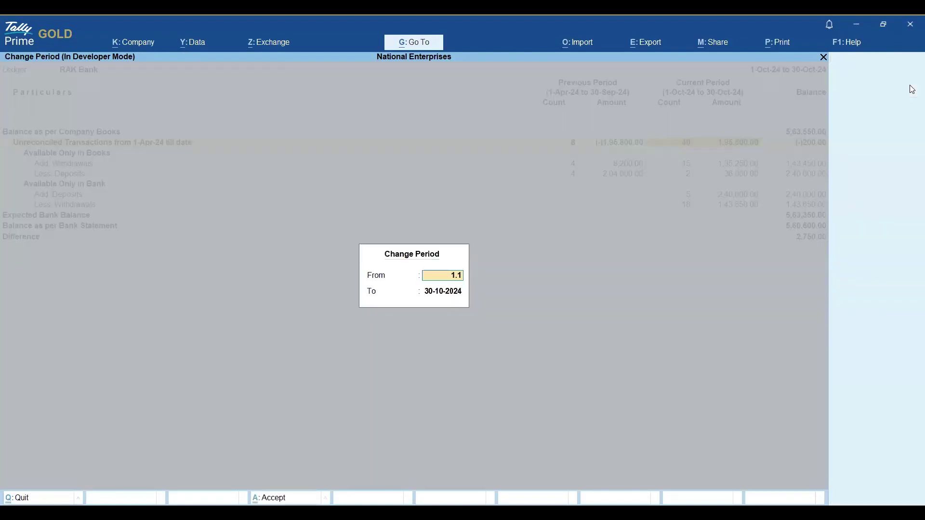
key("Return")
key("Return")
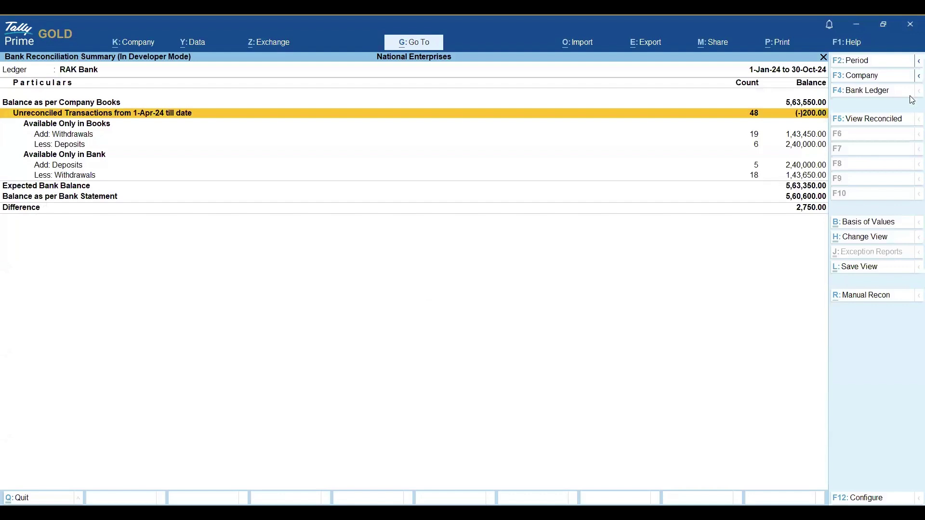
Step: Open the unreconciled transactions of the RAK Bank ledger and look through the Exact Match section down to Available Only in Books
left_click(755, 120)
key("Down")
key("Down")
key("Down")
key("Down")
key("Down")
key("Down")
key("Down")
key("Down")
key("Down")
key("Down")
key("Down")
key("Down")
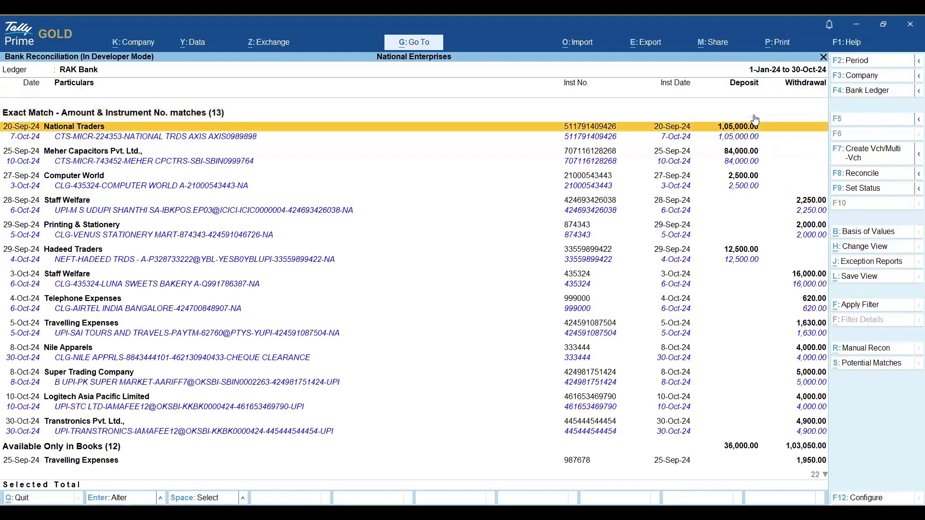
key("Down")
key("Down")
key("Down")
key("Down")
key("Down")
key("Down")
key("Down")
key("Down")
key("Down")
key("Down")
key("Down")
key("Down")
key("Down")
key("Down")
key("Down")
key("Down")
key("Down")
key("Down")
key("Down")
key("Down")
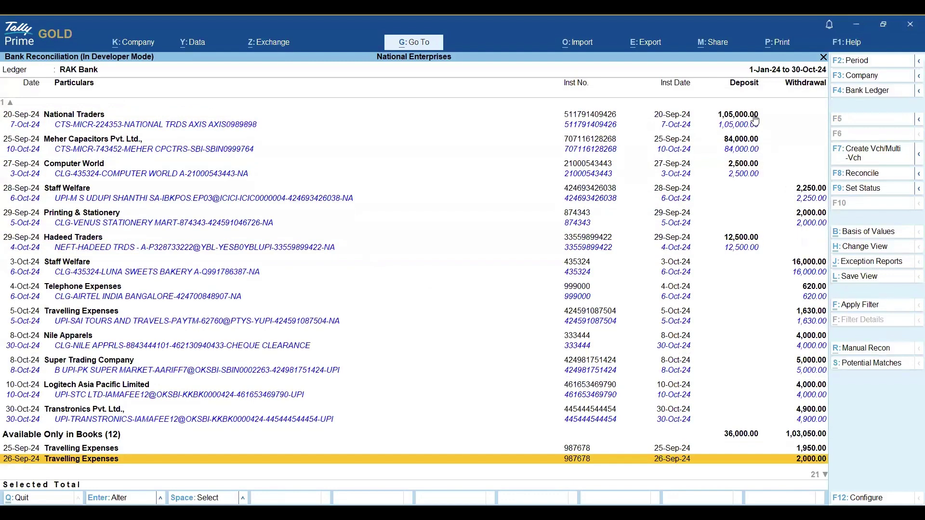
key("Home")
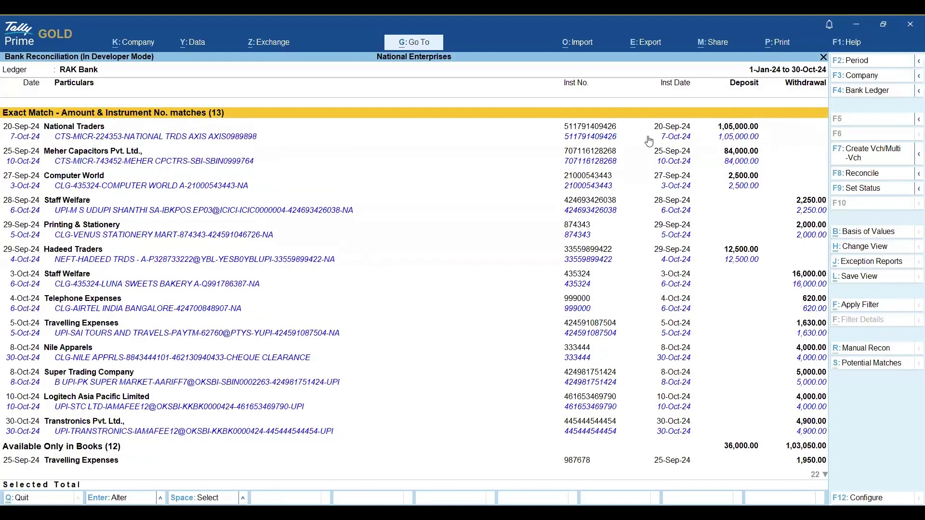
Step: Examine the Exact Match entries, comparing each book transaction with its bank line by date, instrument number and amount
key("Down")
key("Down")
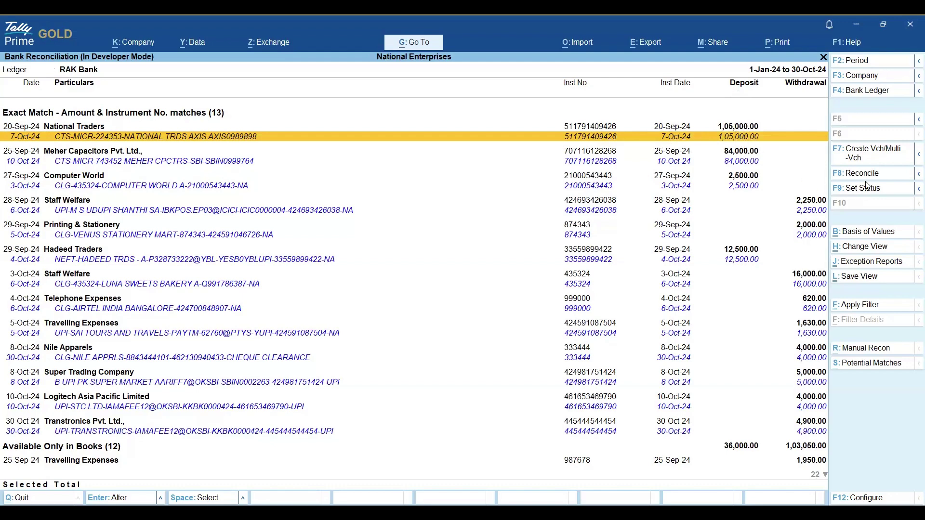
key("Down")
key("Down")
key("Down")
key("Down")
key("Down")
key("Down")
key("Down")
key("Down")
key("Down")
key("Down")
key("Down")
key("Down")
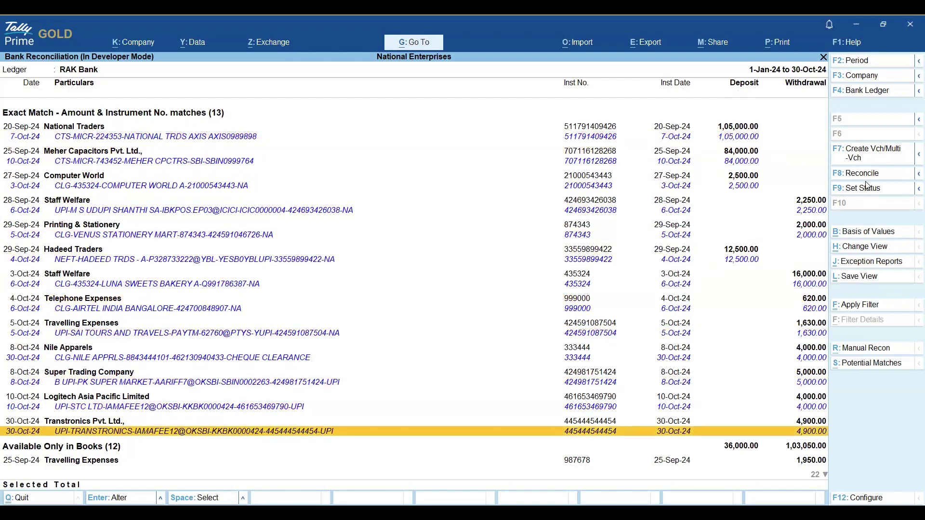
Step: Review the transactions listed under Available Only in Books, including their instrument numbers, dates, deposits and withdrawals
key("Down")
key("Down")
key("Down")
key("Down")
key("Down")
key("Down")
key("Down")
key("Down")
key("Down")
key("Down")
key("Down")
key("Down")
key("Down")
key("Down")
key("Down")
key("Down")
key("Down")
key("Down")
key("Down")
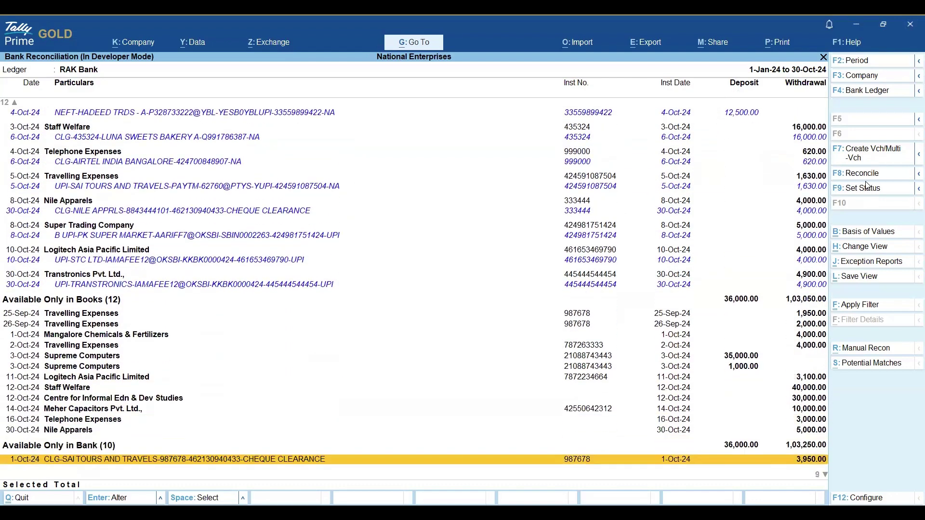
key("Up")
key("Up")
key("Up")
key("Up")
key("Up")
key("Up")
key("Up")
key("Up")
key("Up")
key("Up")
key("Up")
key("Up")
key("Up")
key("Up")
key("Up")
key("Up")
key("Up")
key("Up")
key("Up")
key("Up")
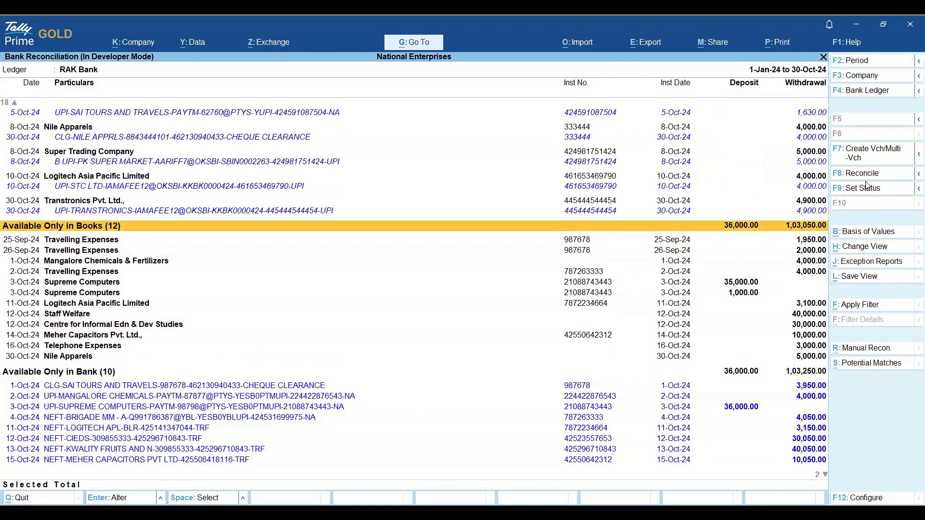
key("Down")
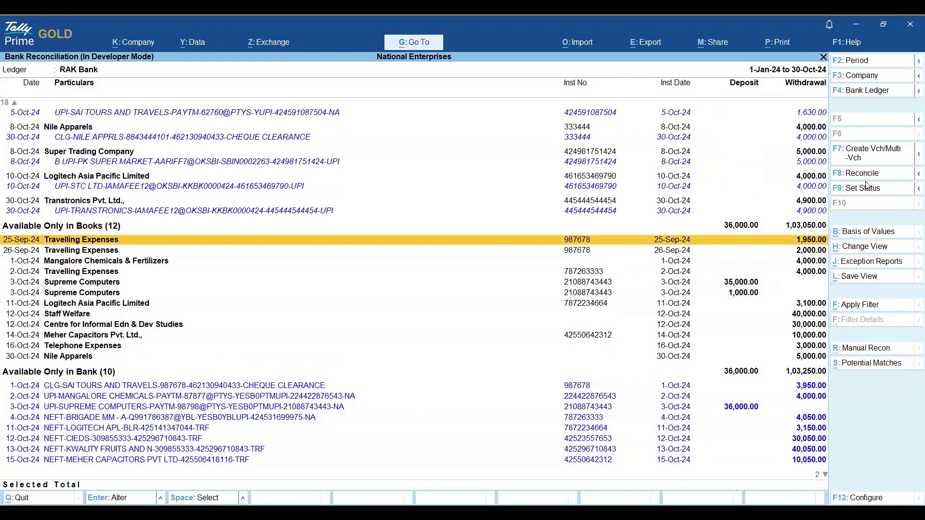
key("Down")
key("Down")
key("Down")
key("Down")
key("Down")
key("Down")
key("Down")
key("Down")
key("Down")
key("Down")
key("Down")
Step: Review the bank statement entries listed under Available Only in Bank, down to the Nile Apparels transfer
key("Down")
key("Down")
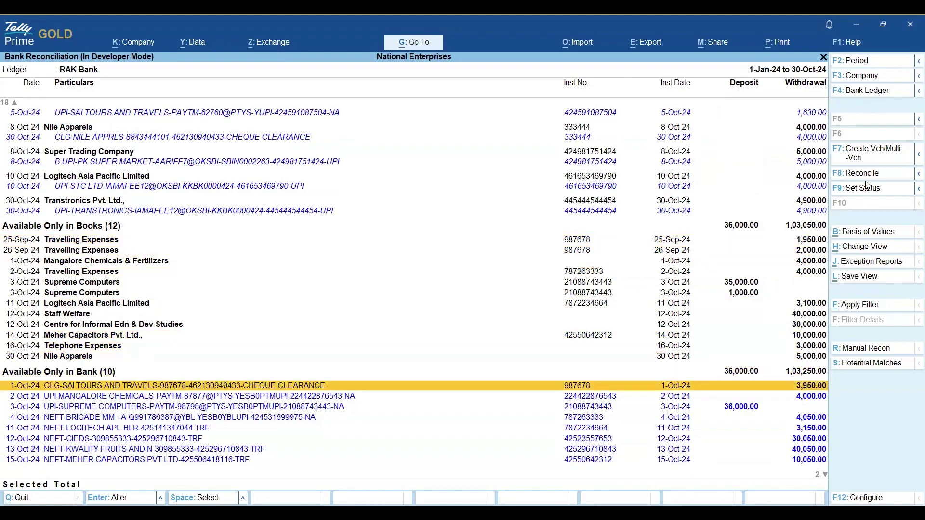
key("Down")
key("Down")
key("Down")
key("Down")
key("Down")
key("Down")
key("Down")
key("Down")
key("Down")
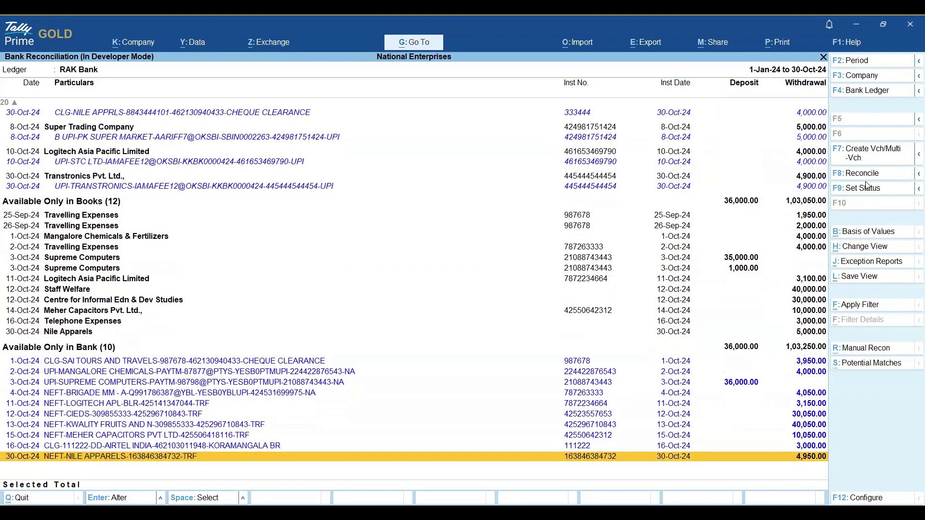
key("Up")
key("Up")
key("Up")
key("Up")
key("Up")
key("Up")
key("Up")
key("Up")
key("Up")
key("Up")
key("Down")
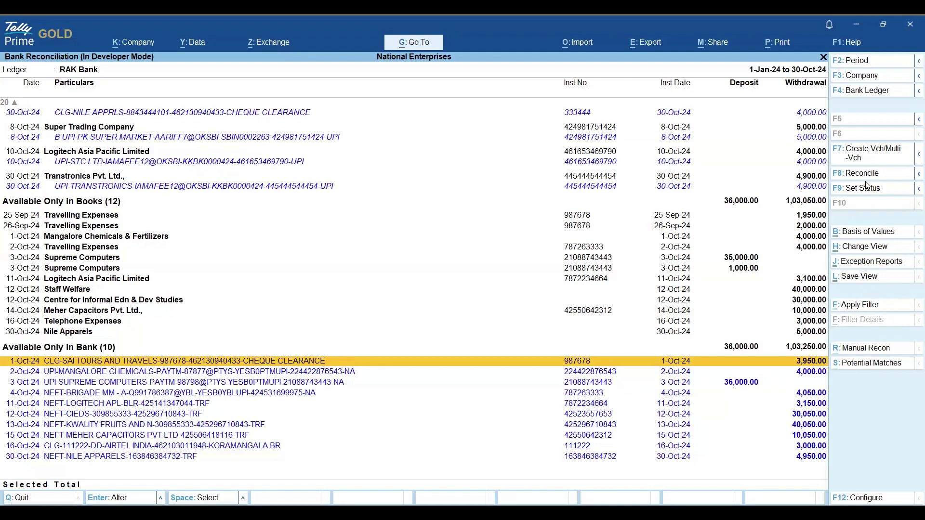
Step: Select the first six exact-match book transactions, from National Traders through Hadeed Traders, and reconcile them
key("ctrl+Home")
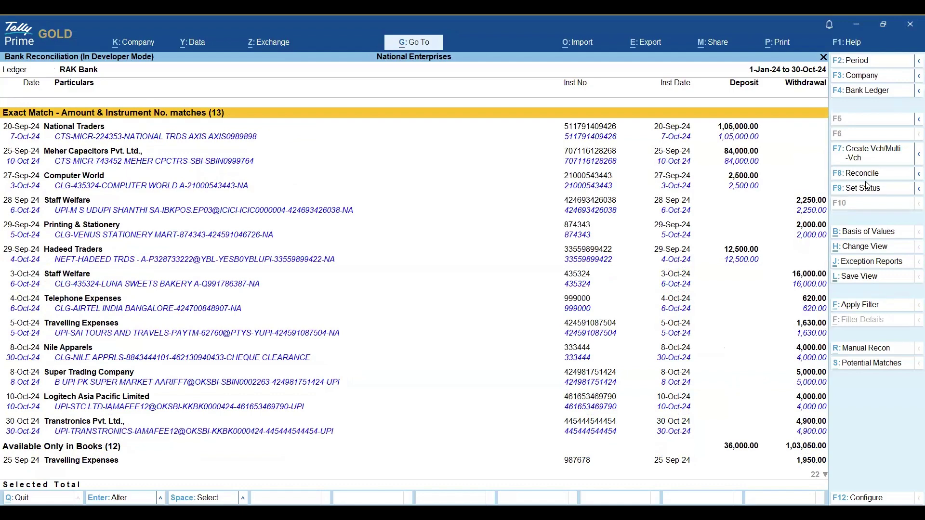
key("Down")
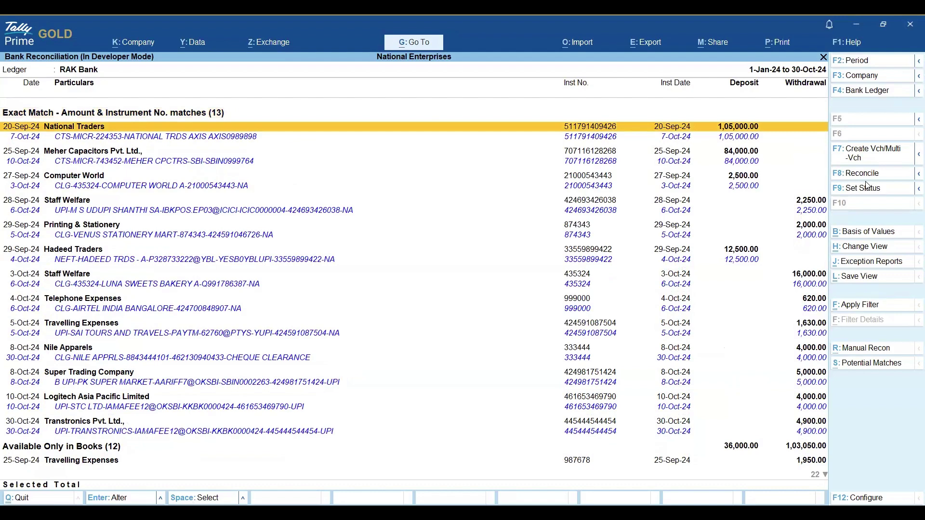
key("space")
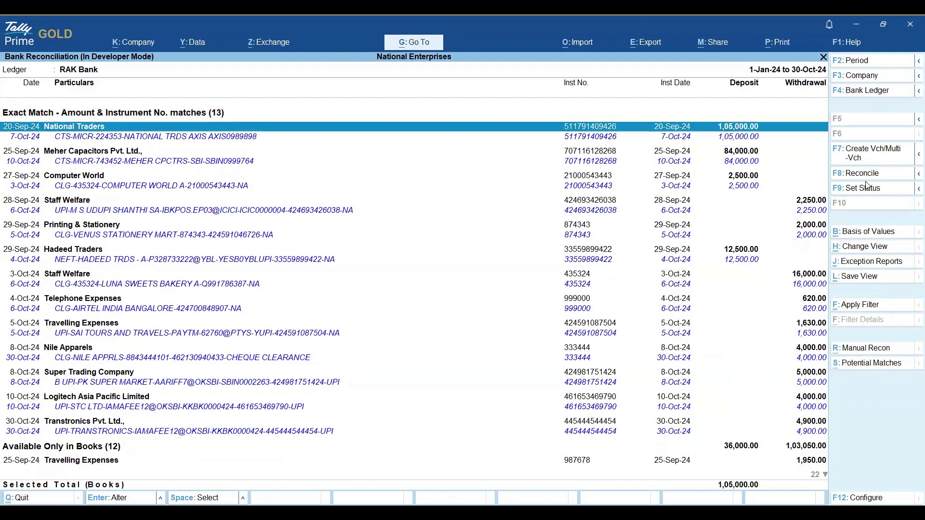
key("Down")
key("space")
key("Down")
key("space")
key("Down")
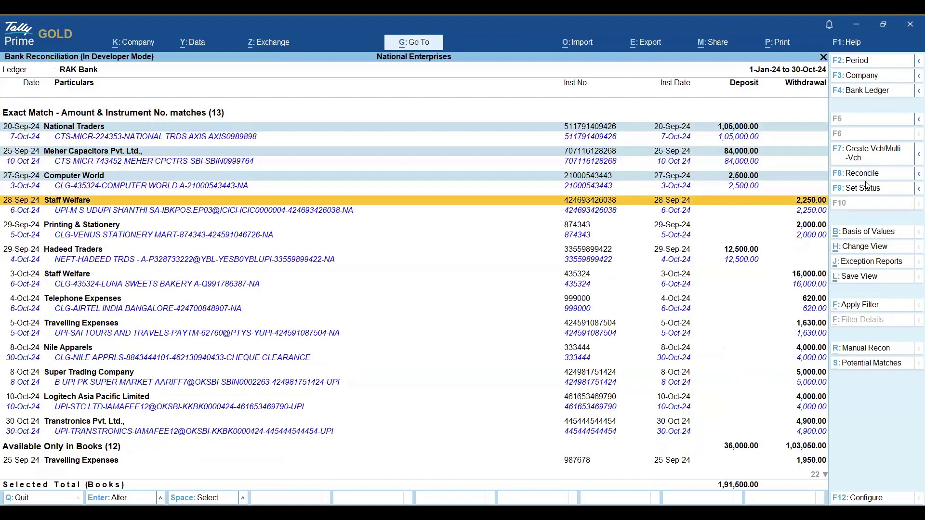
key("space")
key("Down")
key("space")
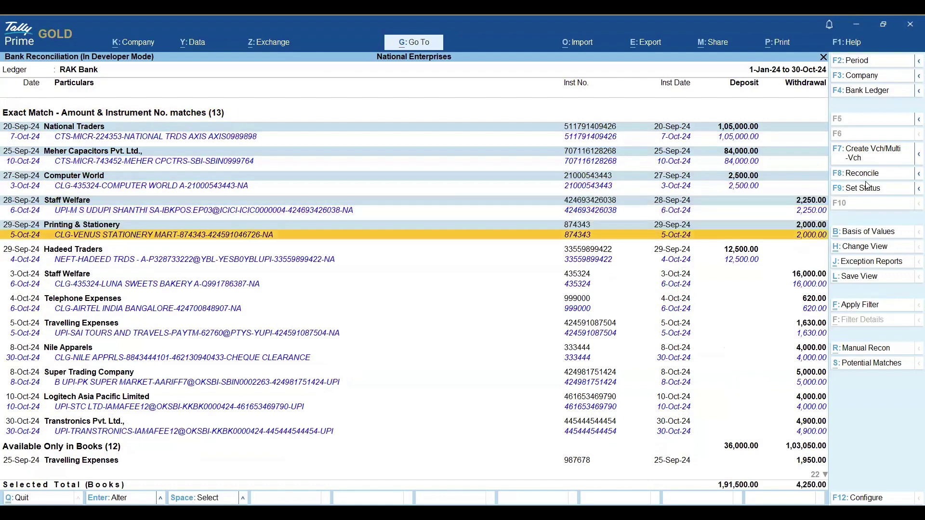
key("Down")
key("space")
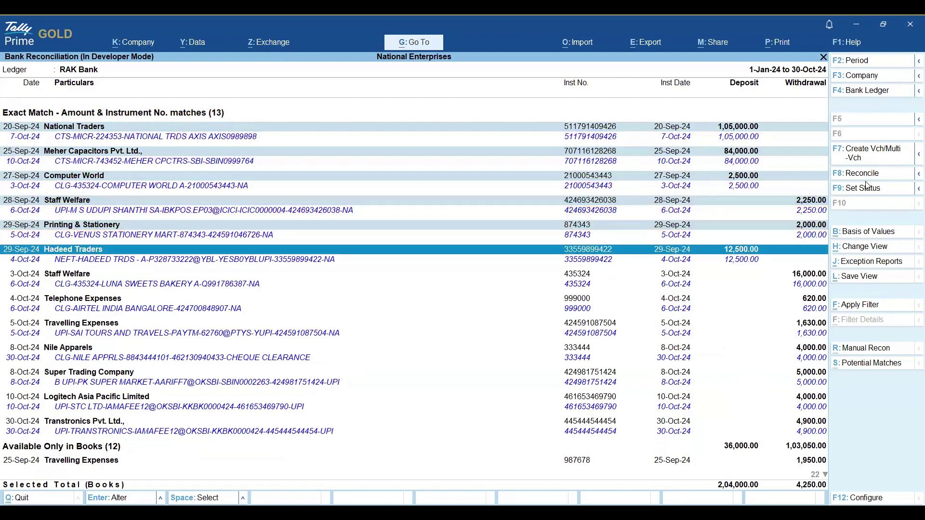
left_click(875, 179)
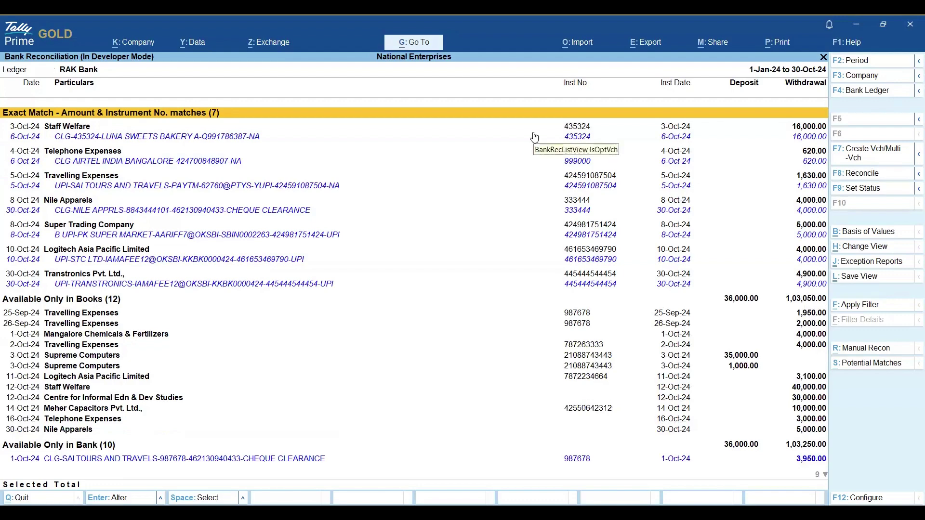
Step: Check the remaining Exact Match entries, from Staff Welfare on 3-Oct-24 through Transtronics Pvt. Ltd
key("Down")
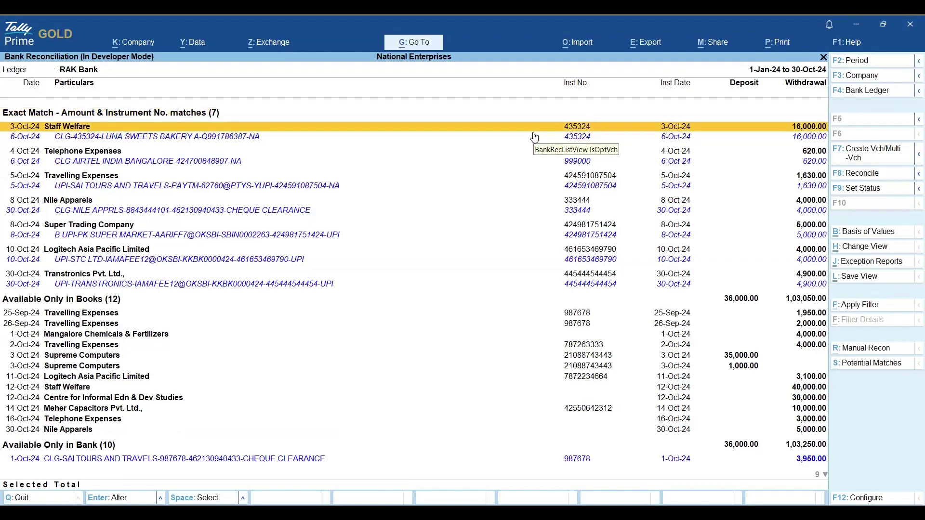
key("Down")
key("Down")
key("Down")
key("Down")
key("Down")
key("Down")
key("Down")
key("Down")
key("Down")
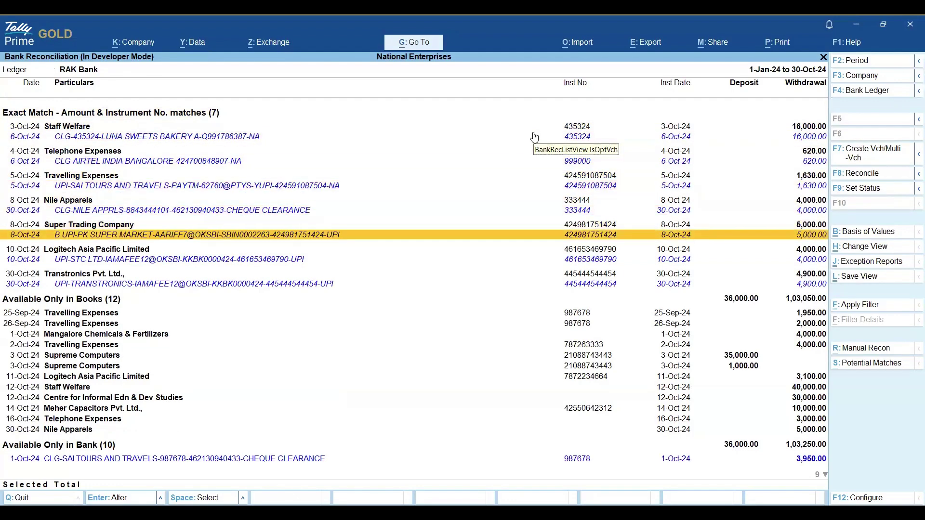
key("Down")
key("Down")
key("Down")
key("Down")
Step: Look through the Available Only in Books transactions from Travelling Expenses down to Meher Capacitors for entries still needing reconciliation
key("Down")
key("Down")
key("Down")
key("Down")
key("Down")
key("Down")
key("Down")
key("Down")
key("Down")
key("Down")
key("Down")
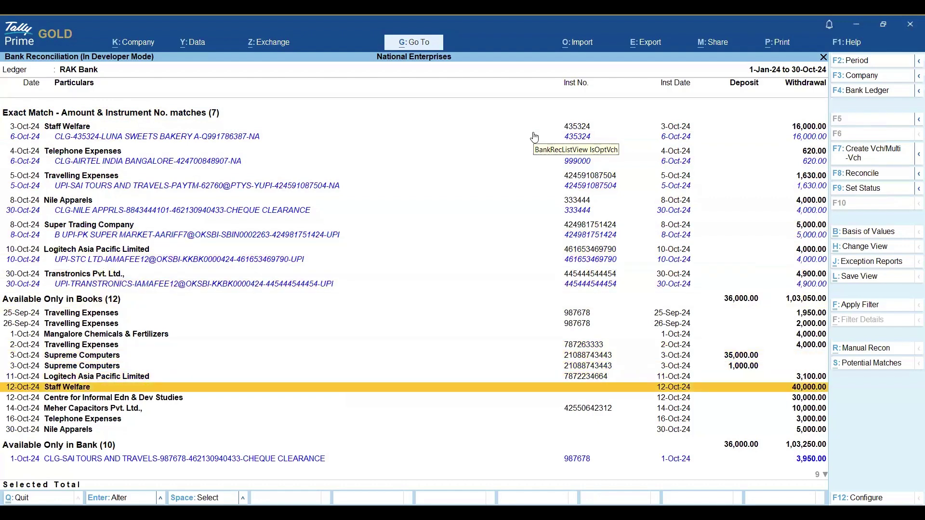
key("Down")
key("Up")
key("Up")
key("Up")
key("Up")
key("Up")
key("Up")
key("Up")
key("Up")
key("Up")
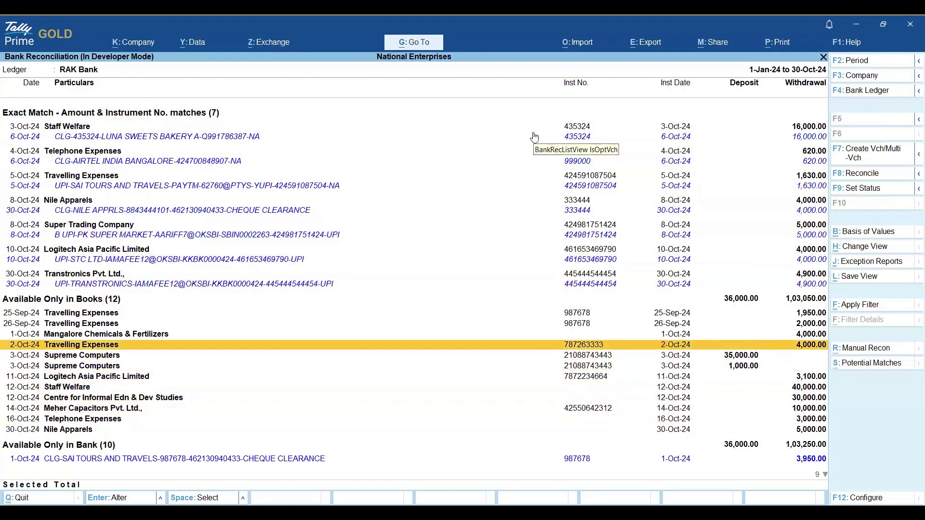
key("Up")
key("Up")
key("Down")
key("Down")
key("Down")
key("Down")
key("Down")
key("Down")
key("Down")
key("Down")
key("Down")
key("Down")
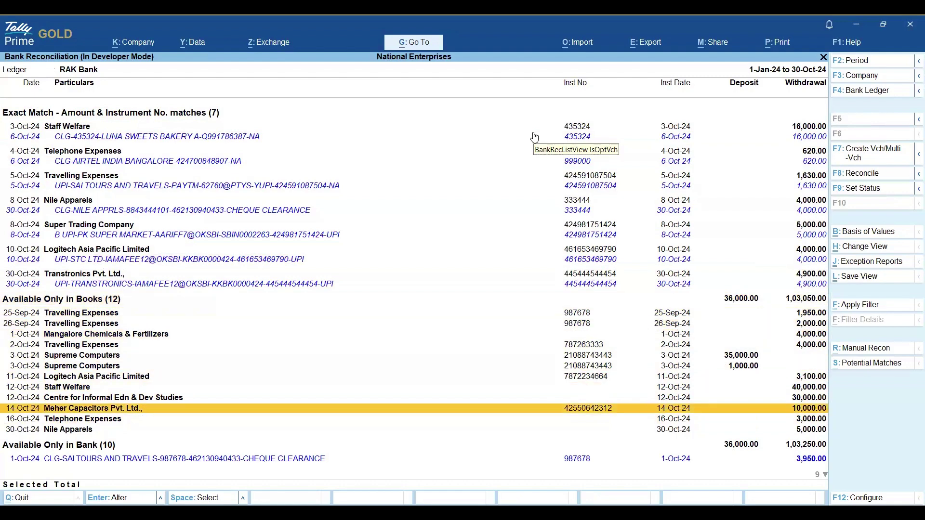
Step: Review the Available Only in Bank entries between the Sai Tours and Travels cheque and the Nile Apparels transfer
key("Down")
key("Down")
key("Down")
key("Down")
key("Down")
key("Down")
key("Down")
key("Down")
key("Down")
key("Down")
key("Down")
key("Down")
key("Down")
key("Up")
key("Up")
key("Up")
key("Up")
key("Up")
key("Up")
key("Up")
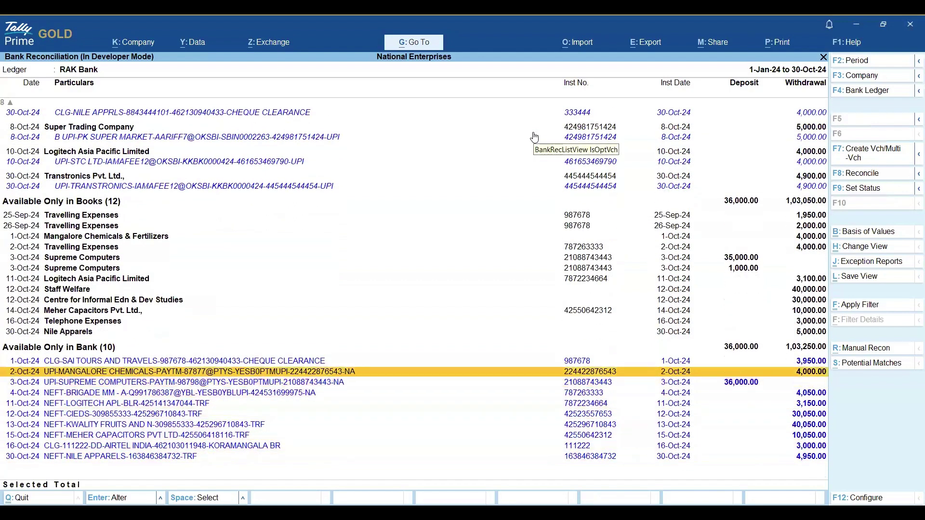
key("Up")
key("Up")
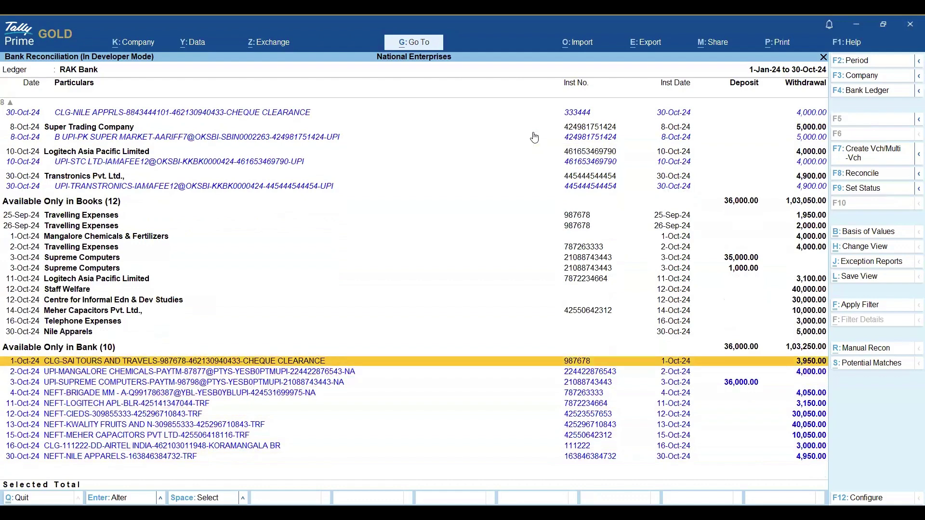
Step: Select the bank-only entries for Sai Tours, Mangalore Chemicals, Supreme Computers and Brigade, and start creating multiple vouchers from them
key("space")
key("Down")
key("space")
key("Down")
key("space")
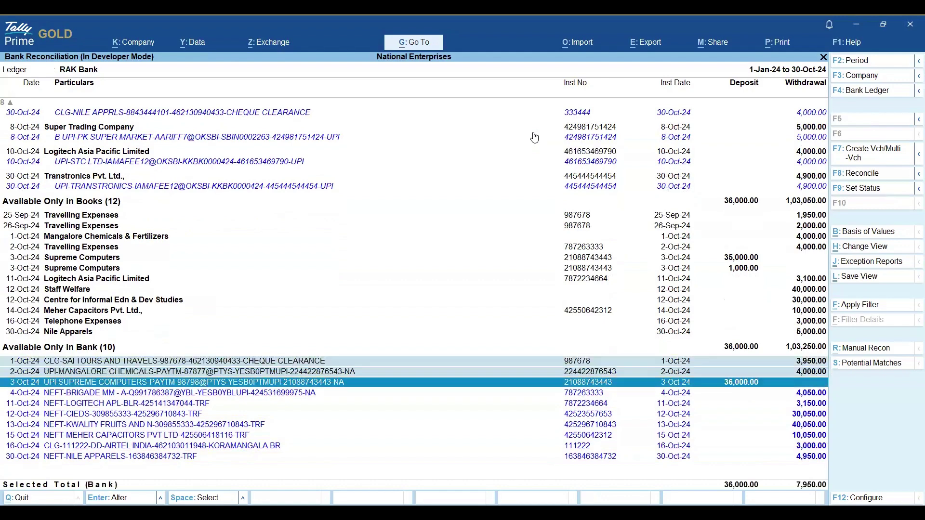
key("Down")
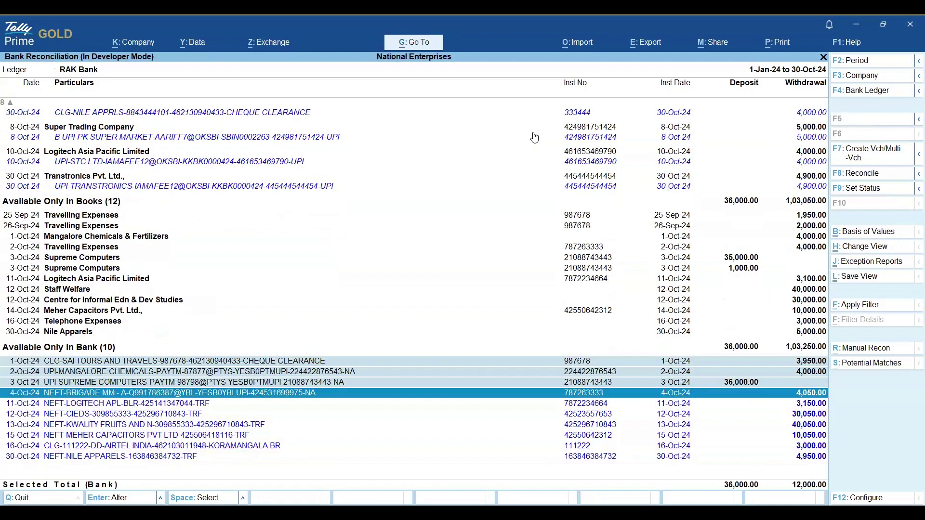
key("space")
key("Down")
key("Up")
key("Up")
key("Up")
key("Up")
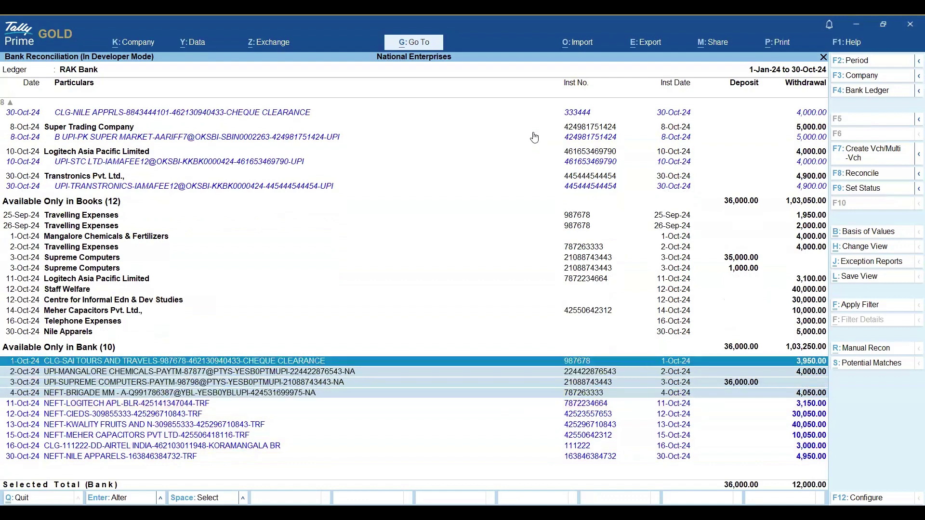
left_click(882, 161)
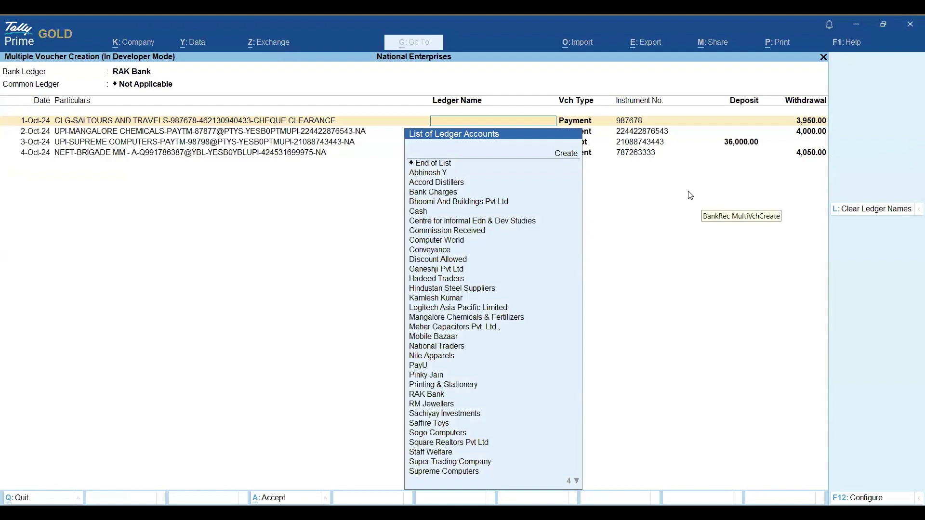
Step: Assign the Travelling Expenses ledger to the 1-Oct-24 Sai Tours and Travels cheque payment
type("sa")
key("Down")
key("Up")
key("Up")
key("Up")
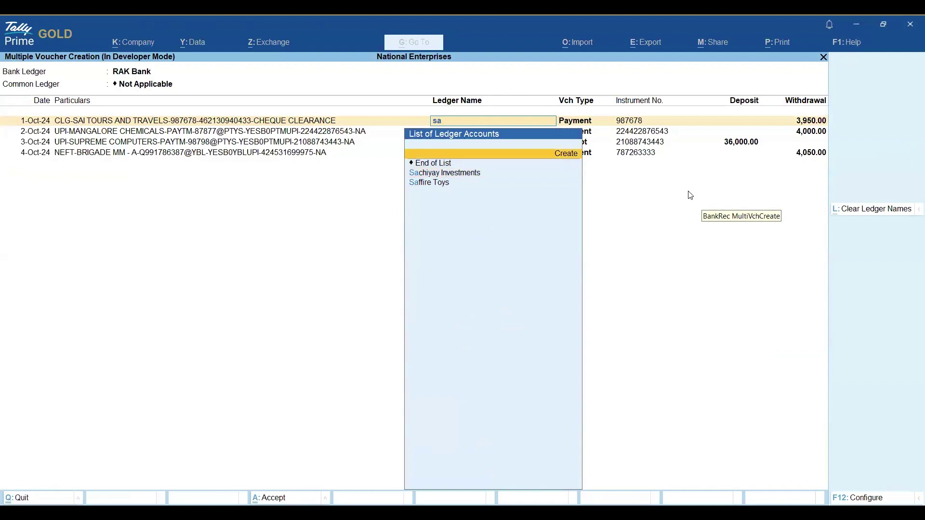
key("BackSpace")
key("BackSpace")
type("tra")
key("Up")
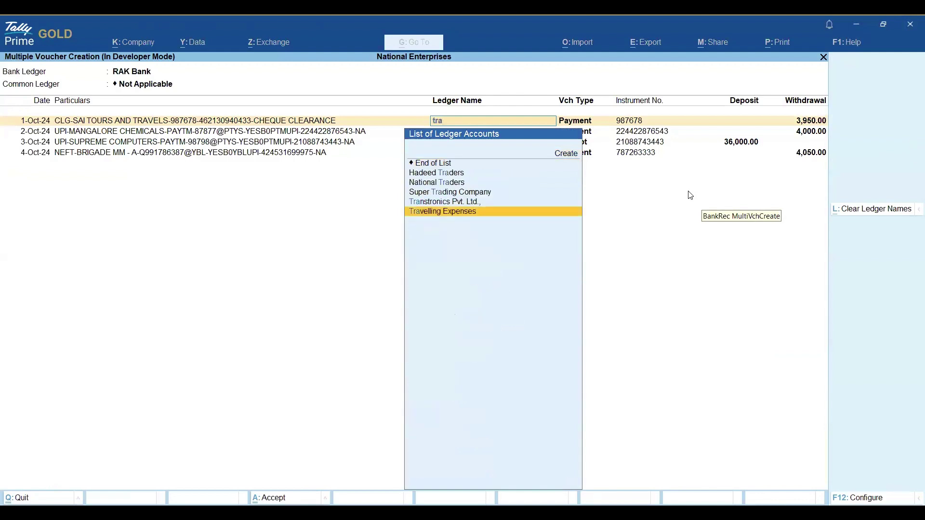
key("Return")
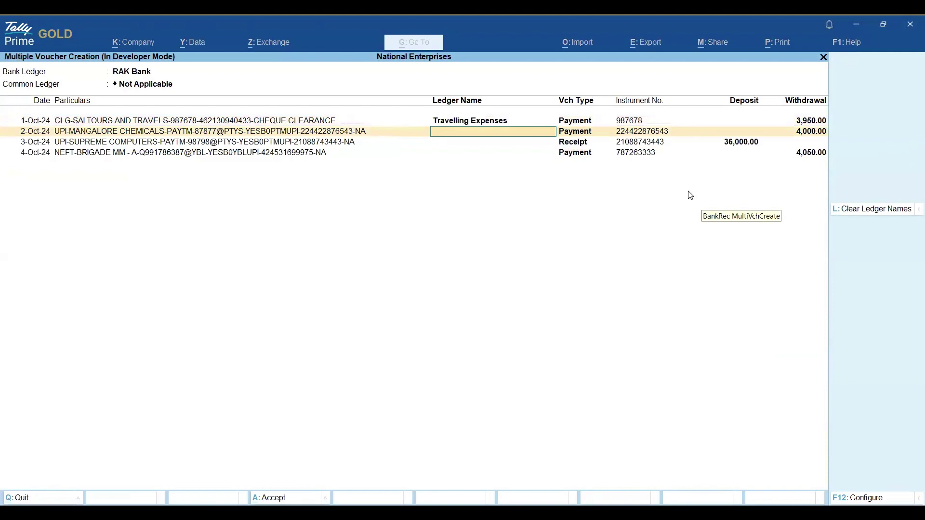
Step: Assign Mangalore Chemicals & Fertilizers to the 2-Oct-24 payment and Super Trading Company to the 3-Oct-24 receipt
type("Chem")
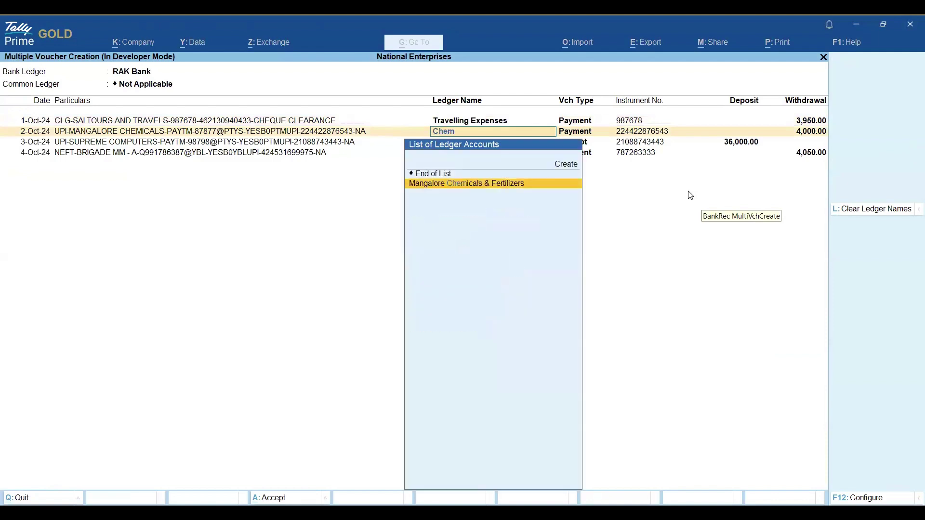
key("Return")
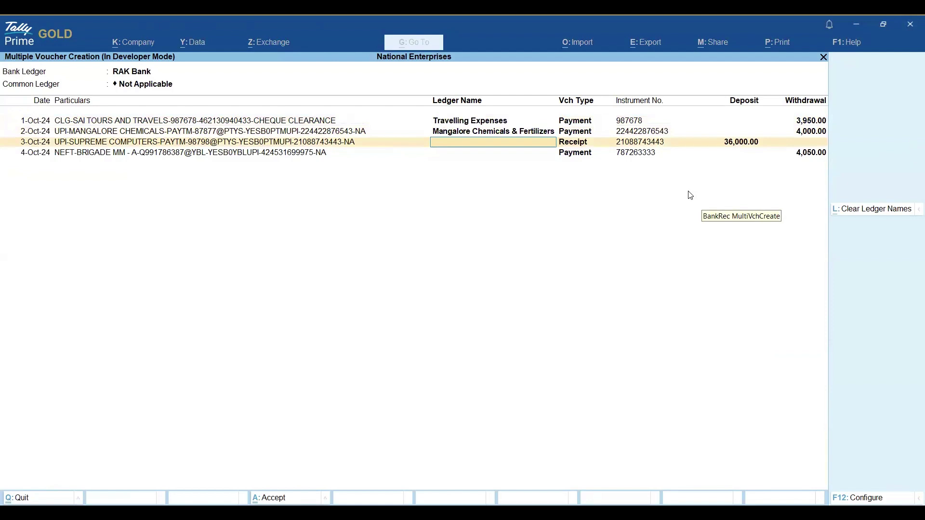
type("Super")
key("Return")
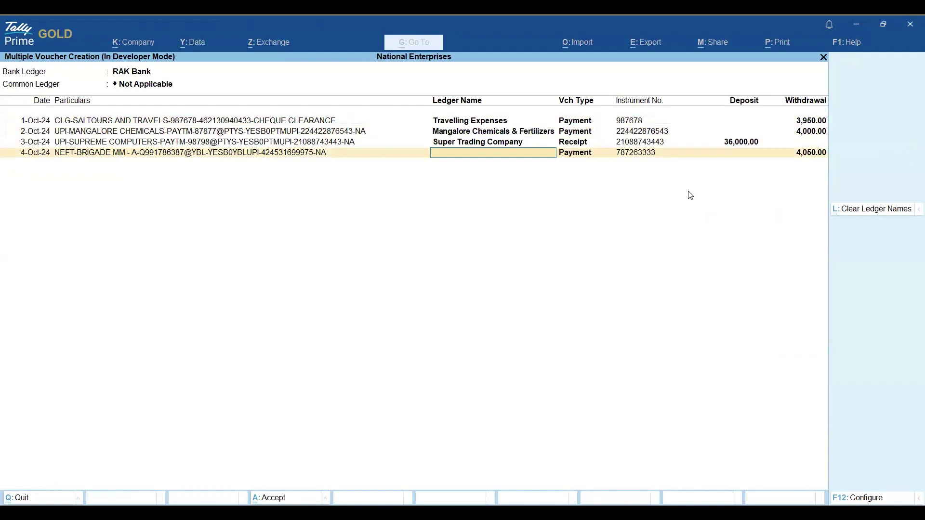
Step: Start a new ledger for the 4-Oct-24 payment and name it Brigade
type("Bi")
key("BackSpace")
key("BackSpace")
key("BackSpace")
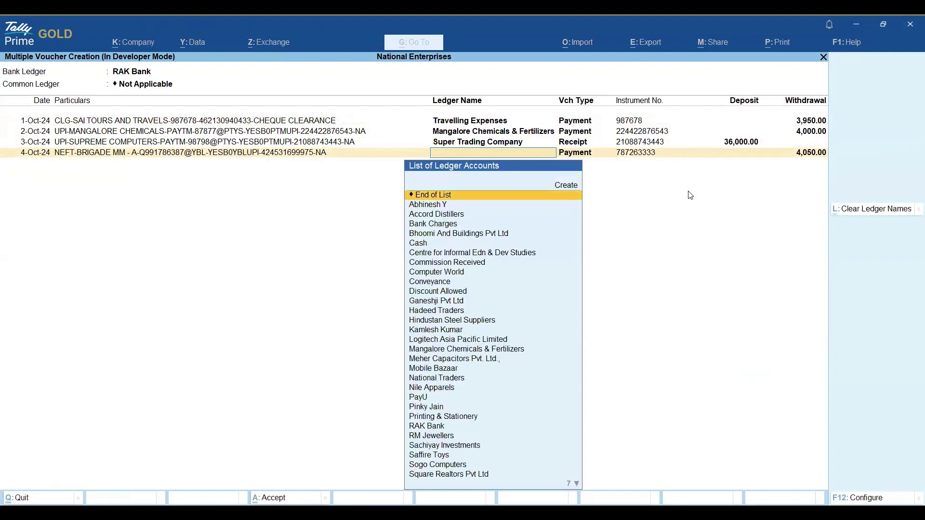
type("b")
key("Up")
key("Up")
key("Up")
key("Up")
key("Up")
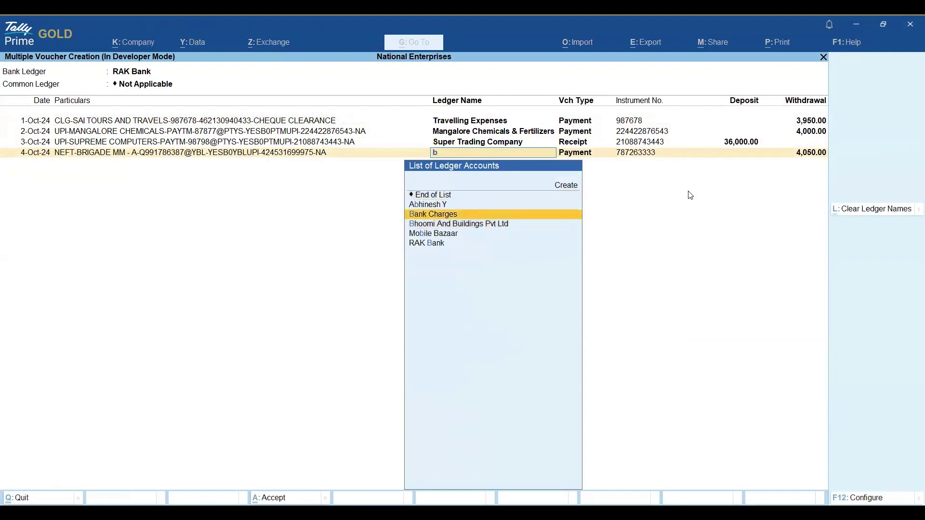
key("Return")
type("Brigade")
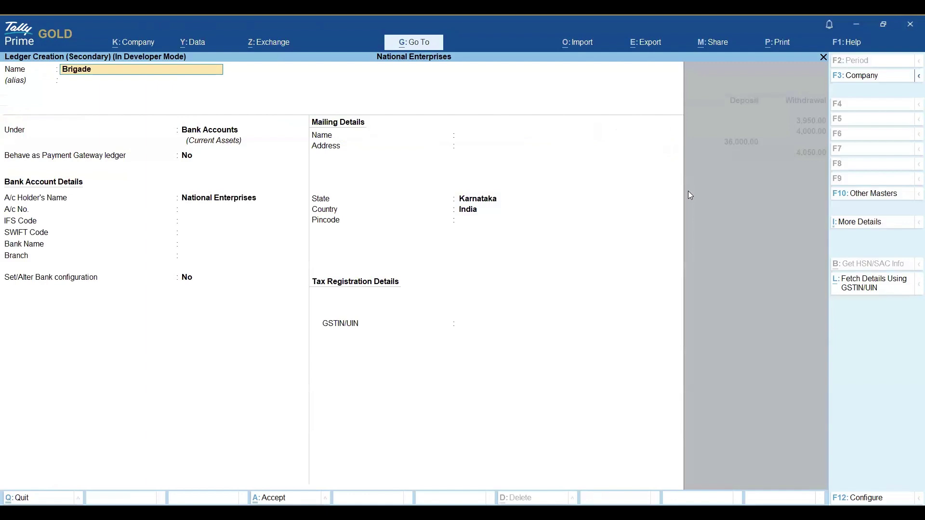
Step: Place the Brigade ledger under Sundry Creditors and keep the default credit and mailing details
key("Return")
key("Return")
type("s")
key("Up")
key("Up")
key("Up")
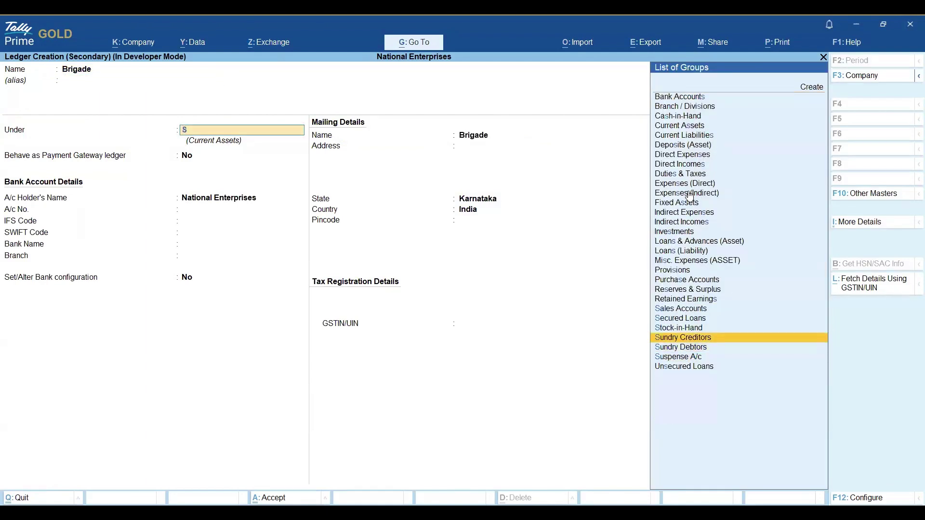
key("Return")
key("Return")
key("Return")
key("Return")
key("Return")
key("Return")
key("Return")
key("Return")
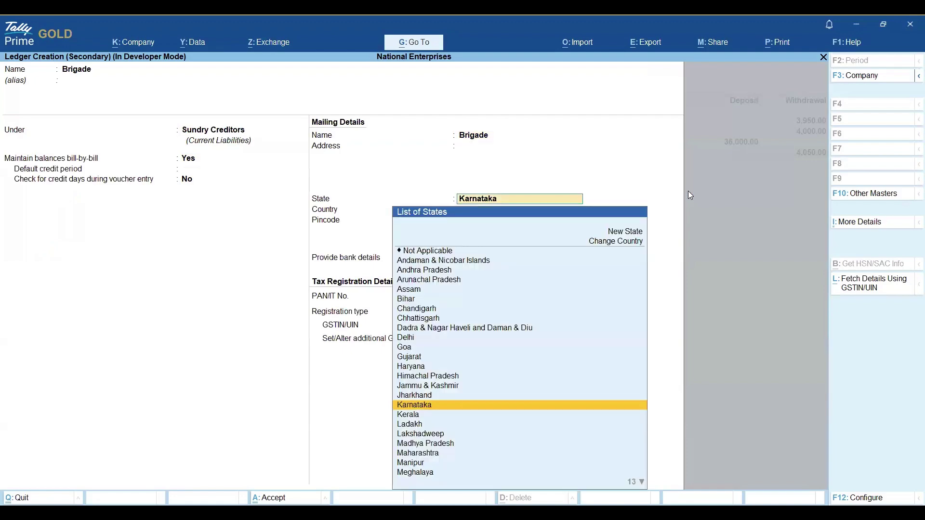
Step: Save the Brigade ledger as the 4-Oct-24 payment's ledger and accept the creation of the four vouchers
key("ctrl+a")
key("Escape")
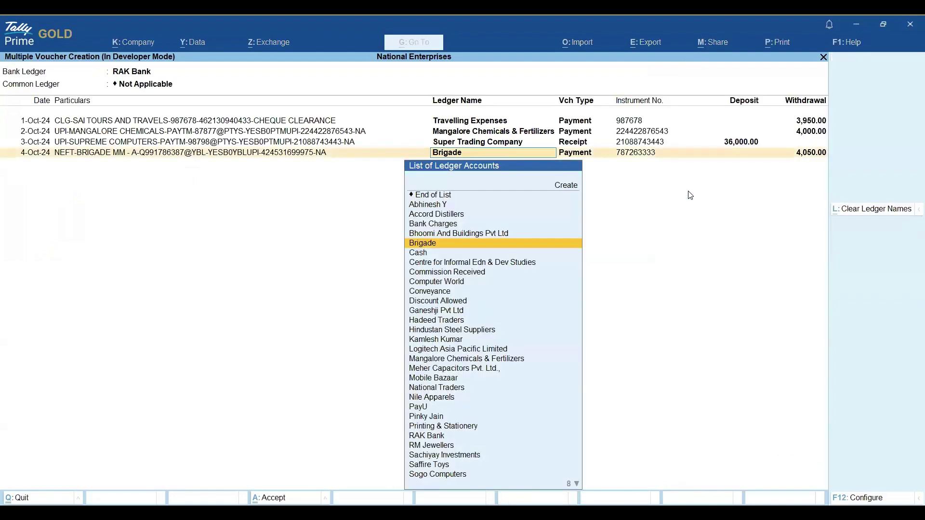
key("Return")
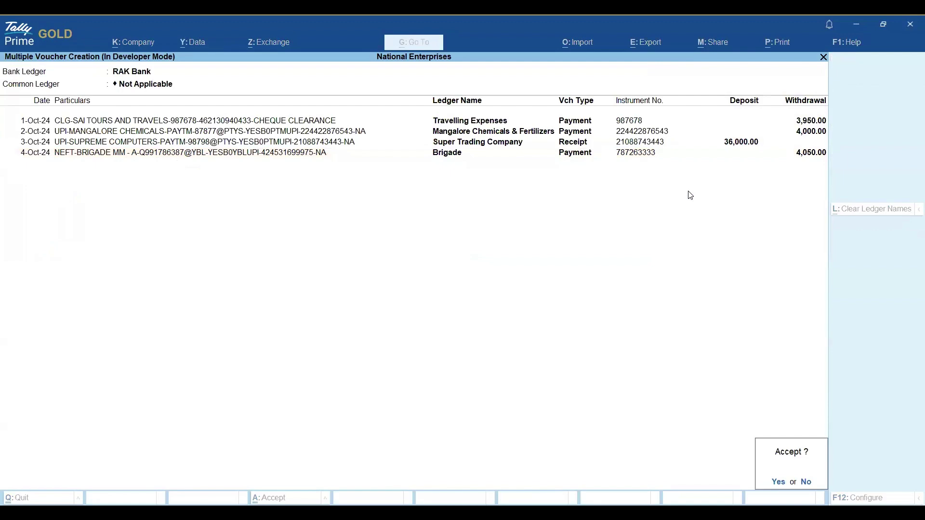
key("Return")
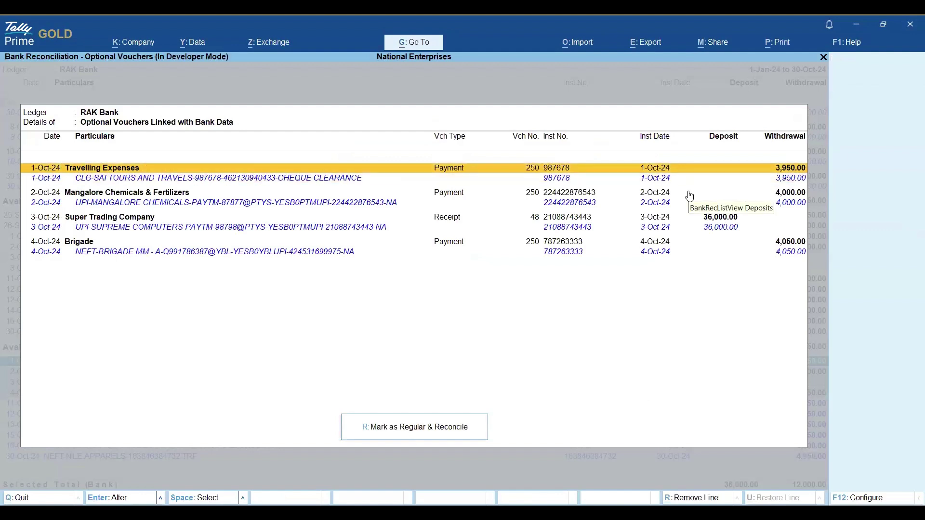
Step: Select all four optional vouchers from Travelling Expenses through Brigade, mark them as regular and reconcile them
key("Down")
key("Down")
key("Down")
key("Down")
key("Down")
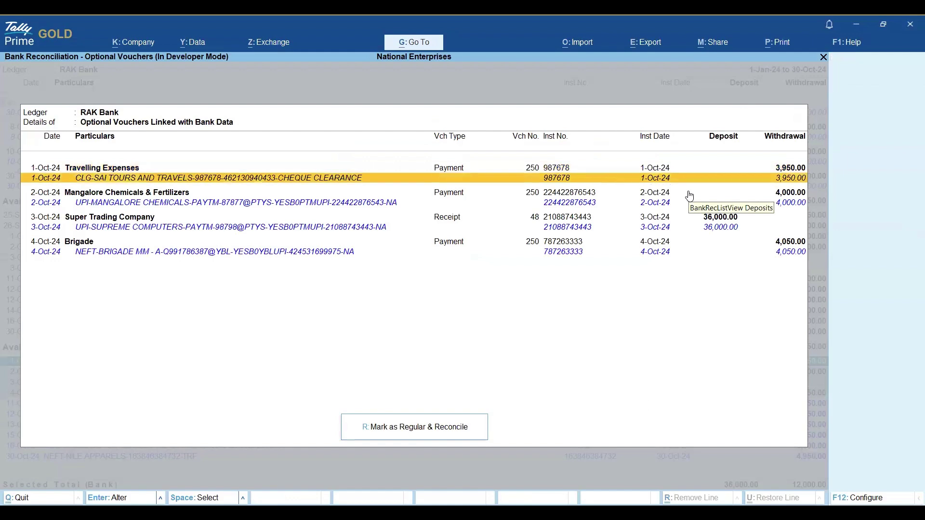
key("Up")
key("Up")
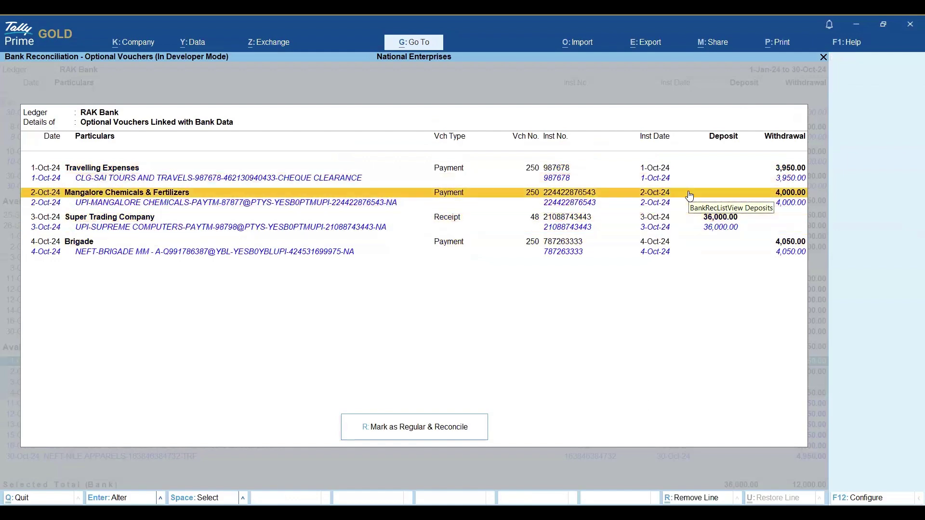
key("Up")
key("Up")
key("Down")
key("Down")
key("Down")
key("Down")
key("Down")
key("Down")
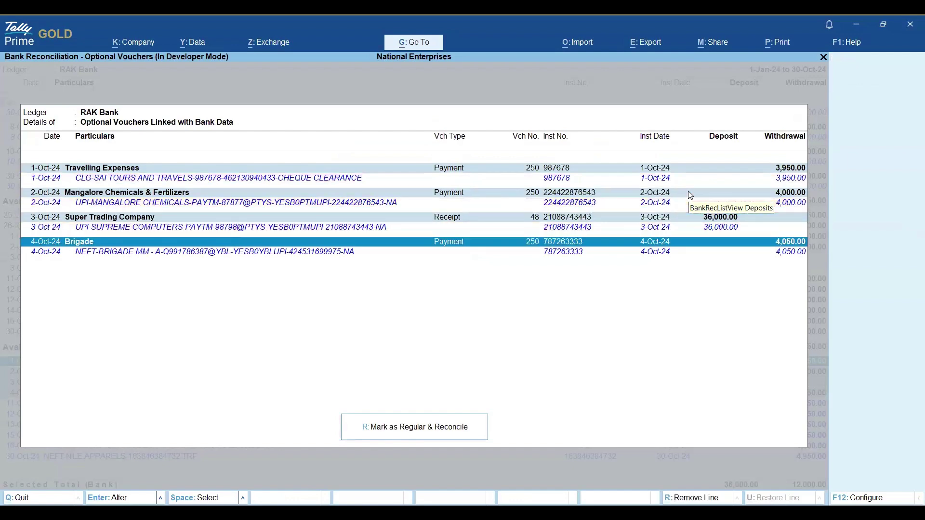
left_click(456, 430)
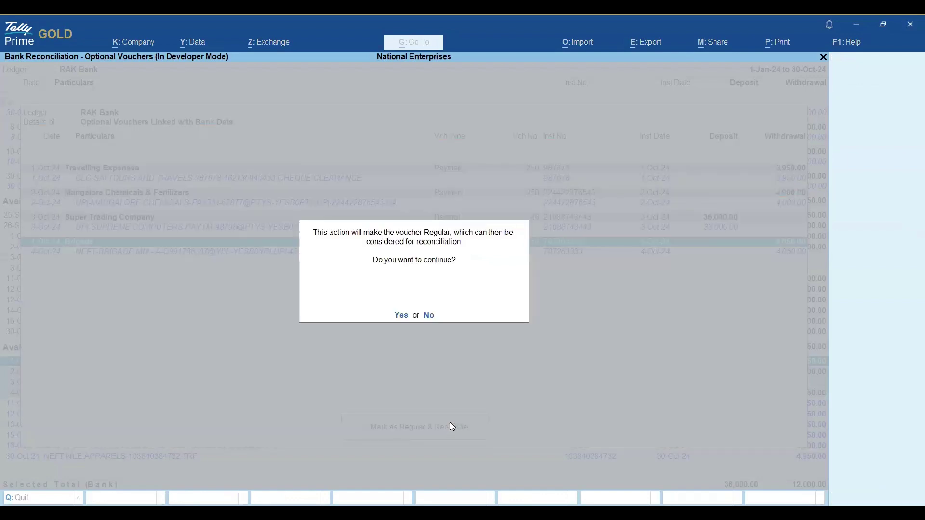
key("y")
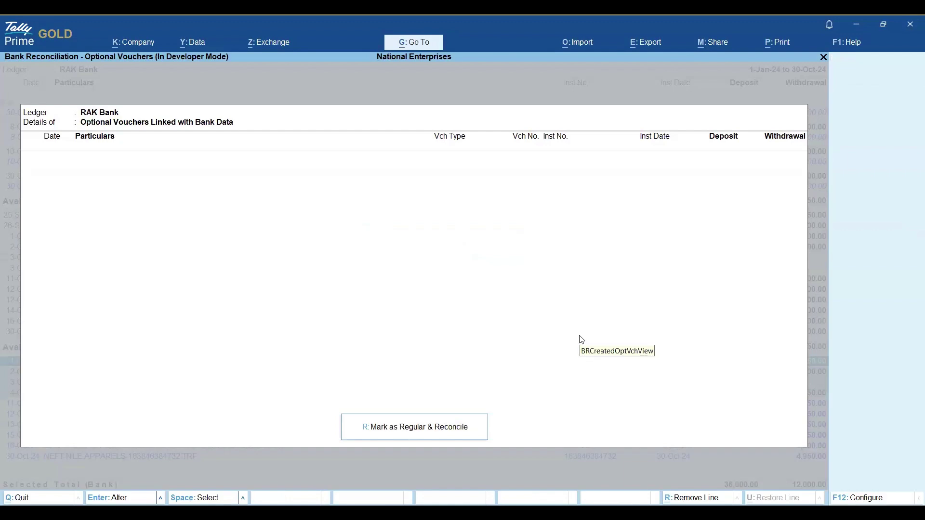
key("Escape")
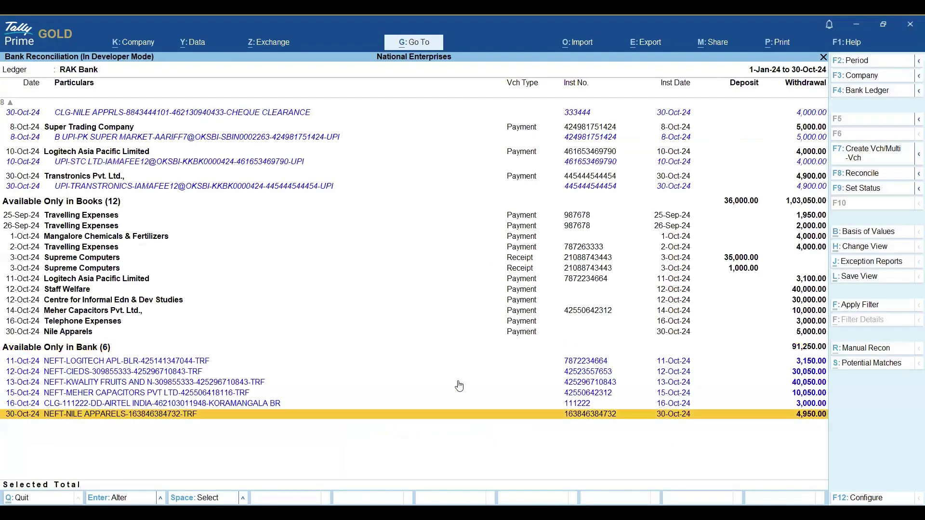
Step: Check the remaining unreconciled entries from the Nile Apparels bank transfer back up to the Exact Match heading
key("Up")
key("Down")
key("Up")
key("Up")
key("Up")
key("Up")
key("Up")
key("Up")
key("Up")
key("Up")
key("Up")
key("Up")
key("Up")
key("Up")
key("Up")
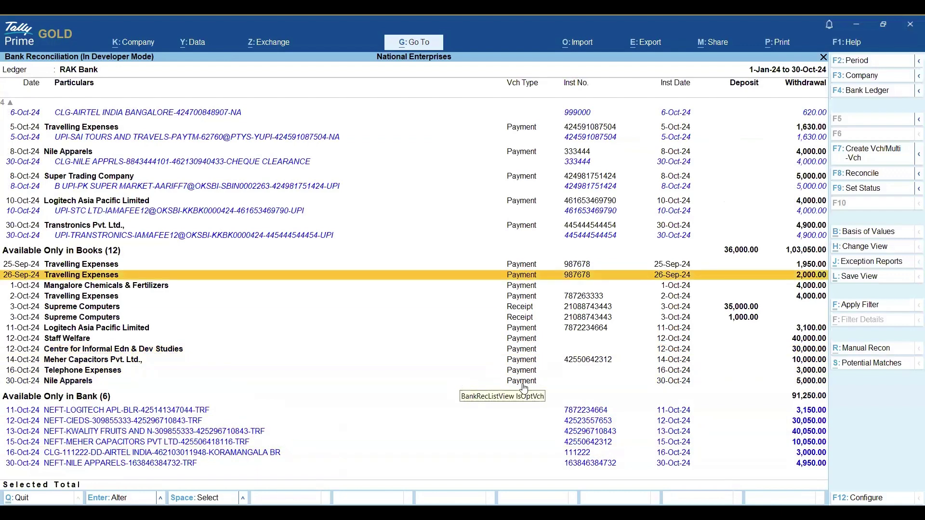
key("Up")
key("Up")
key("Up")
key("Up")
key("Up")
key("Up")
key("Up")
key("Up")
key("Up")
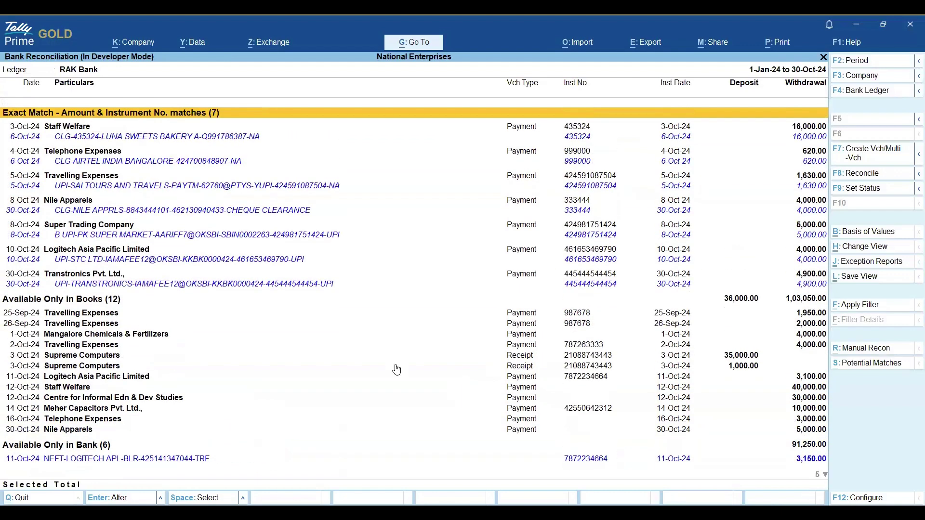
Step: Look through the Exact Match, Available Only in Books and Available Only in Bank sections down to the last bank entry
key("Down")
key("Down")
key("Down")
key("Down")
key("Down")
key("Down")
key("Down")
key("Down")
key("Down")
key("Down")
key("Down")
key("Down")
key("Down")
key("Down")
key("Down")
key("Down")
key("Down")
key("Down")
key("Down")
key("Down")
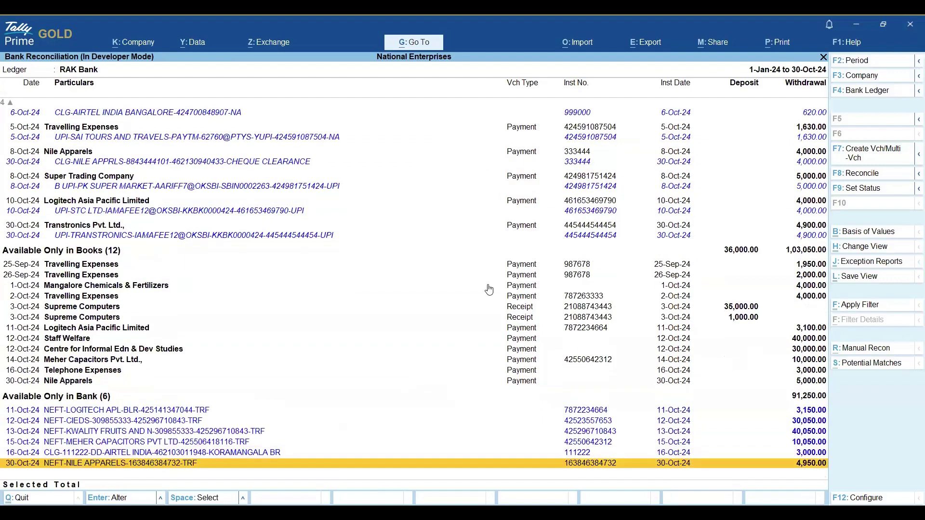
Step: Leave the reconciliation reports, open the Imported Bank Data for RAK Bank and show it monthly, moving to October
key("Escape")
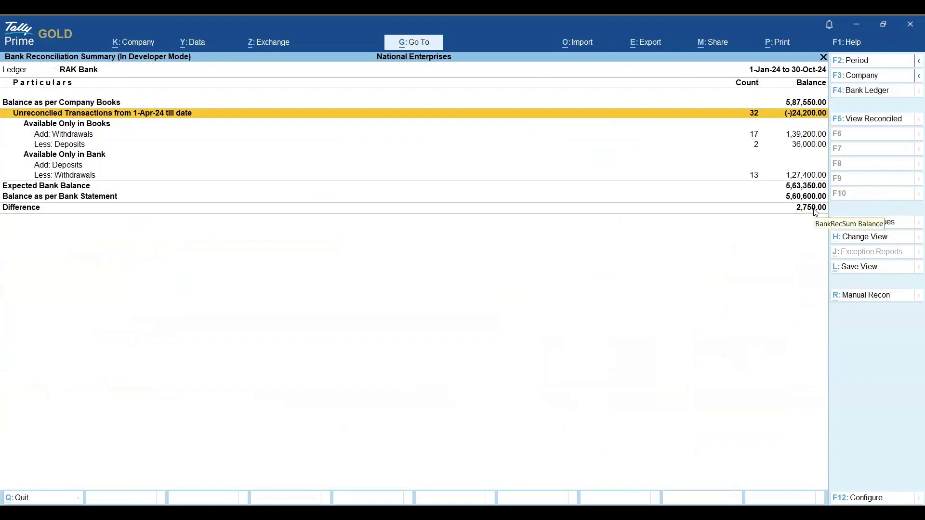
key("Escape")
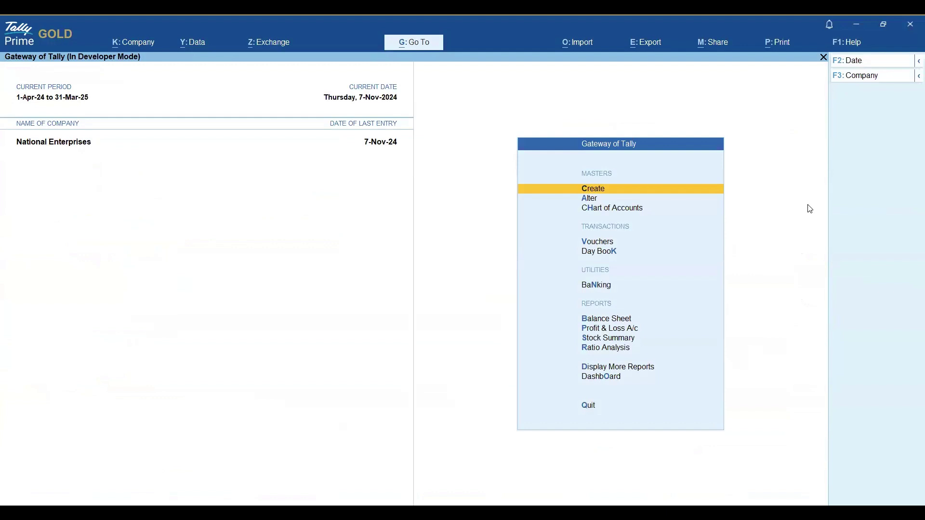
left_click(601, 289)
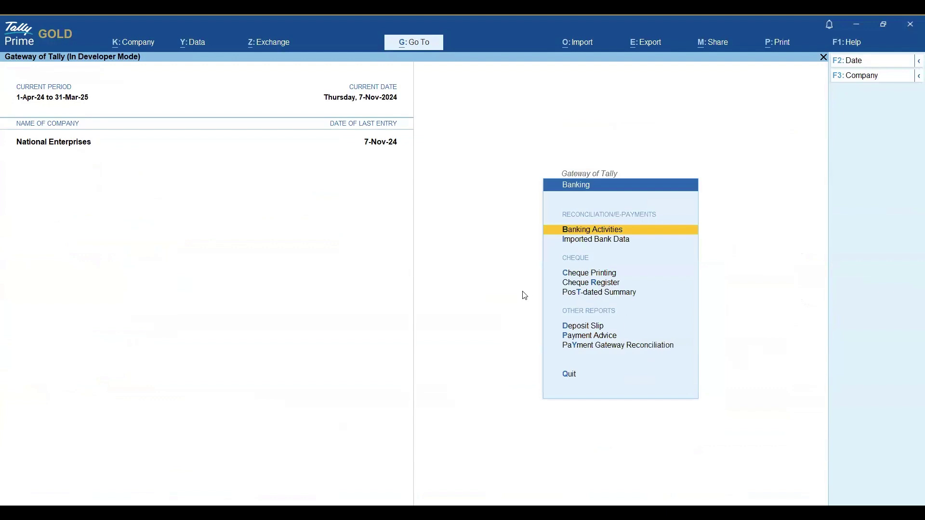
left_click(613, 242)
key("Down")
key("Return")
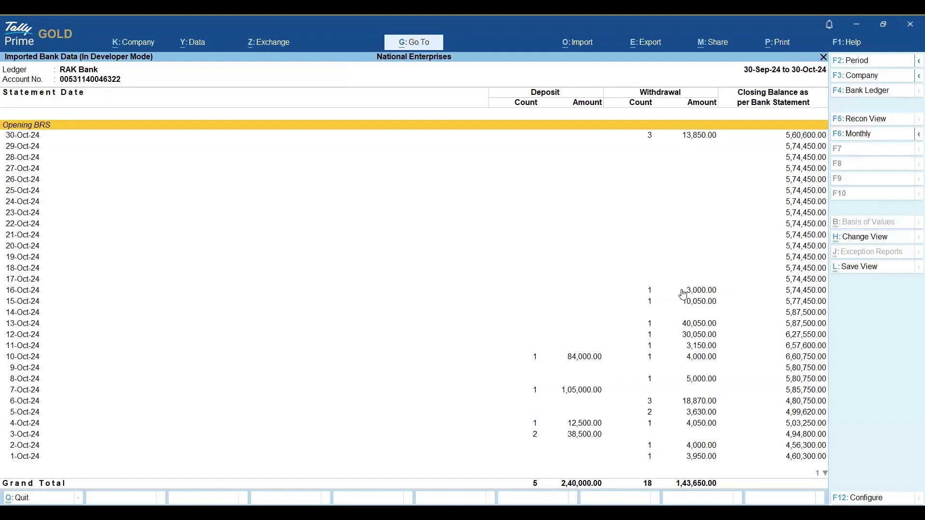
left_click(870, 139)
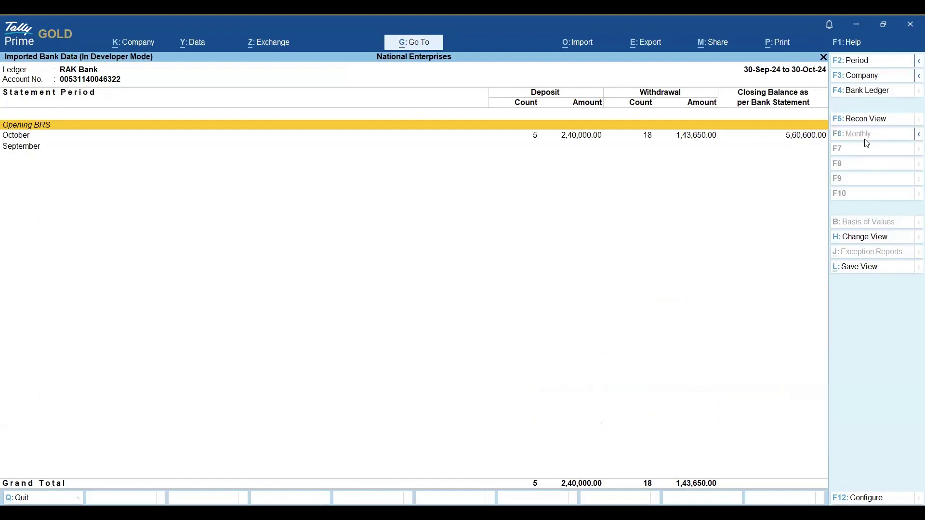
key("Down")
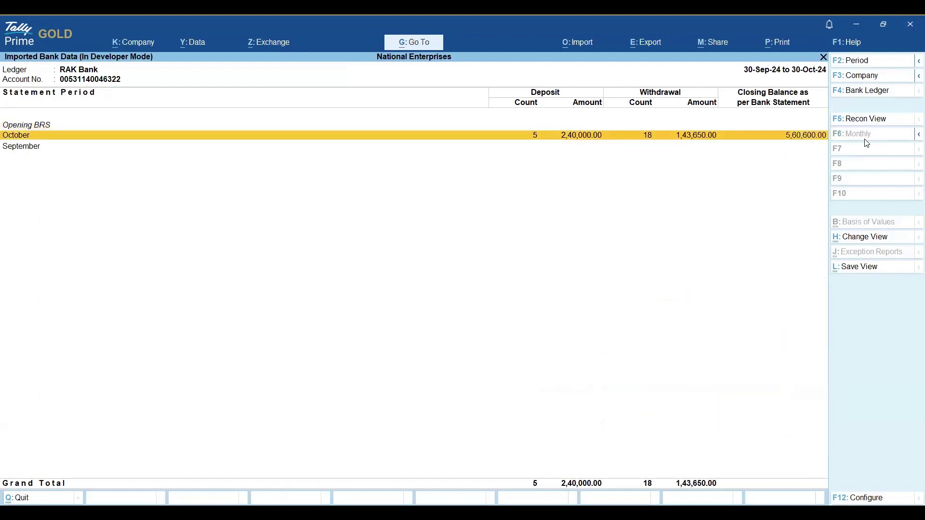
Step: Open October's imported bank transactions and go through the entries down to the 5-Oct Sai Tours and Travels UPI payment
key("Return")
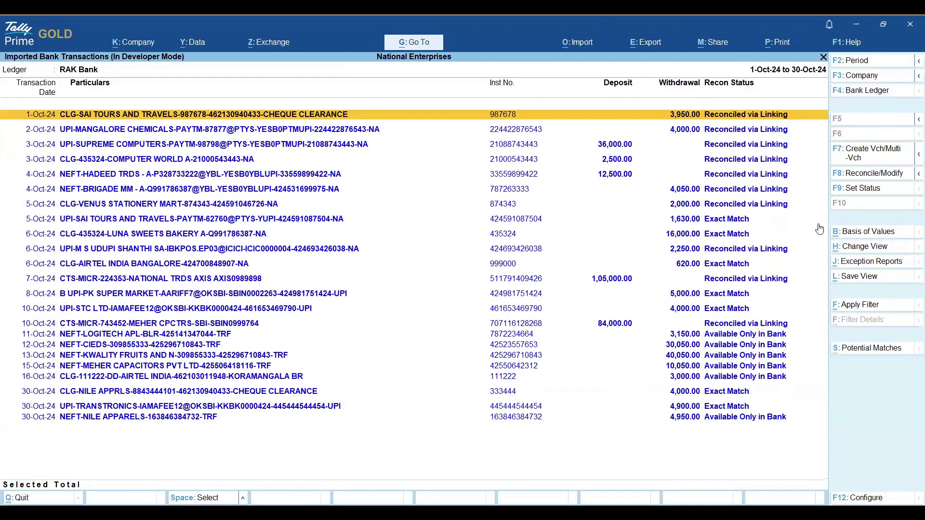
key("Down")
key("Down")
key("Down")
key("Down")
key("Down")
key("Down")
key("Down")
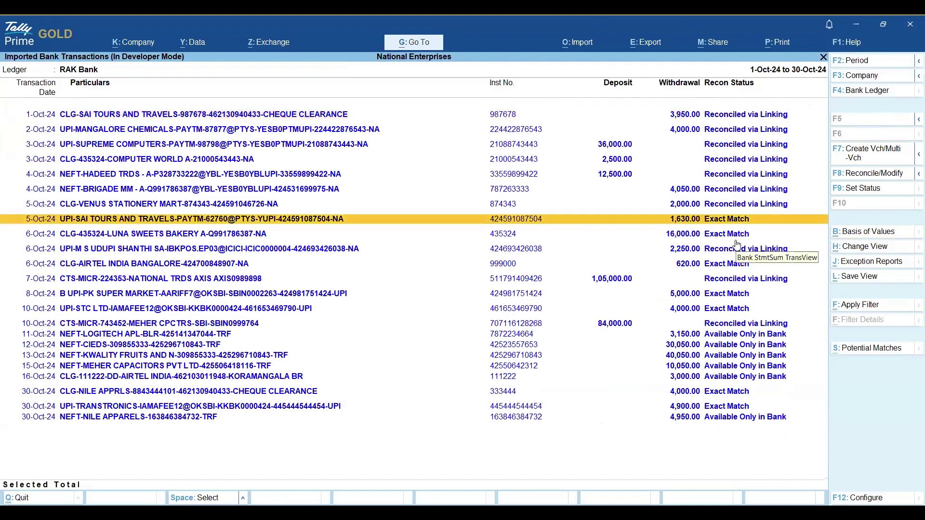
Step: Select the exact-match entries of 5-Oct Sai Tours and Travels and 6-Oct Luna Sweets Bakery
key("space")
key("Down")
key("space")
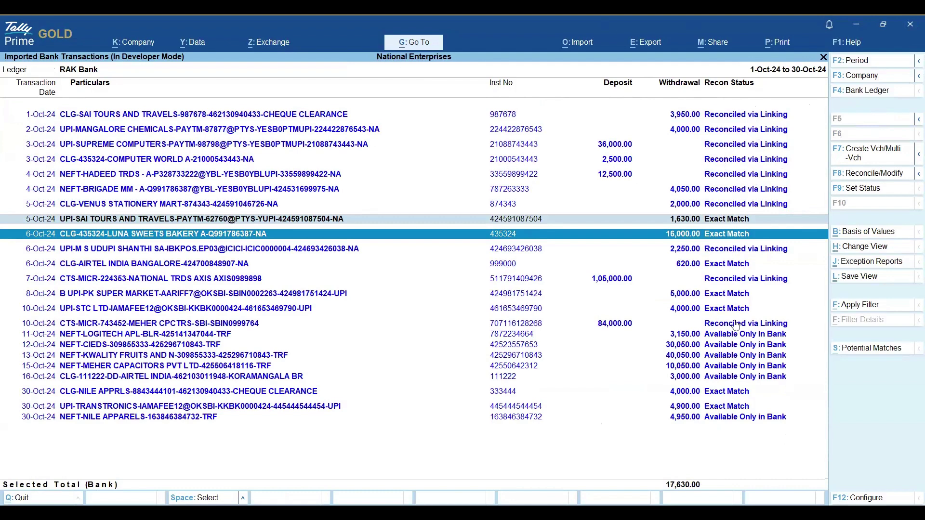
Step: Add the Logitech, CIEDS and Kwality Fruits entries, which are available only in bank, to the selection
left_click(755, 336)
key("space")
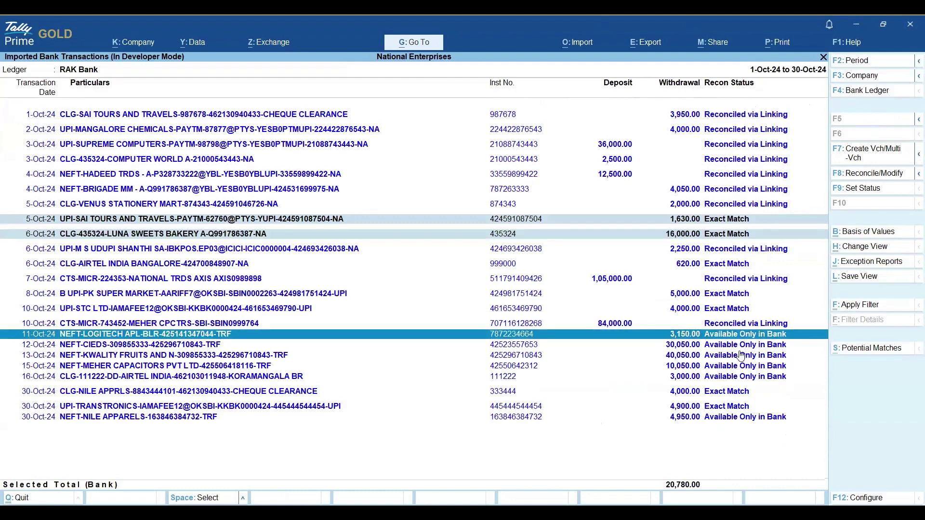
left_click(741, 352)
key("space")
left_click(745, 345)
key("space")
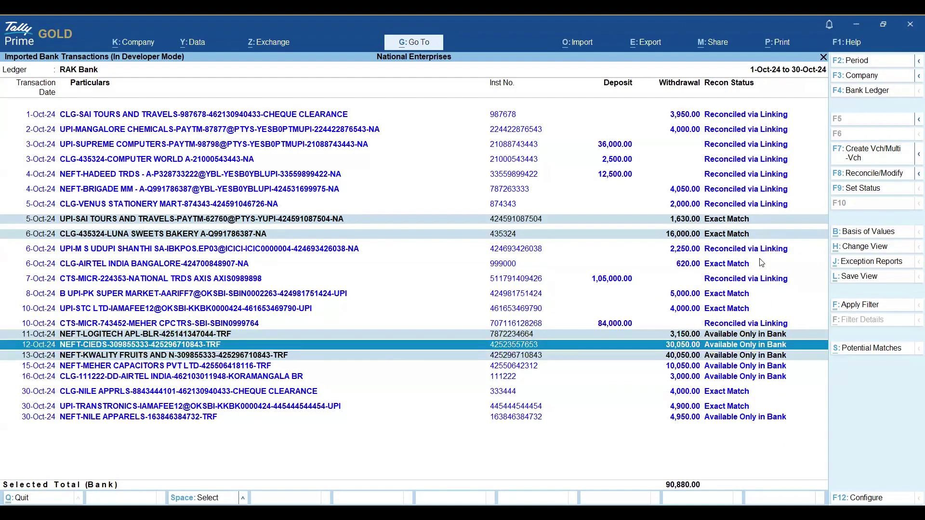
Step: Deselect the Sai Tours and Travels and Luna Sweets Bakery exact-match entries
left_click(763, 222)
key("space")
key("Down")
key("space")
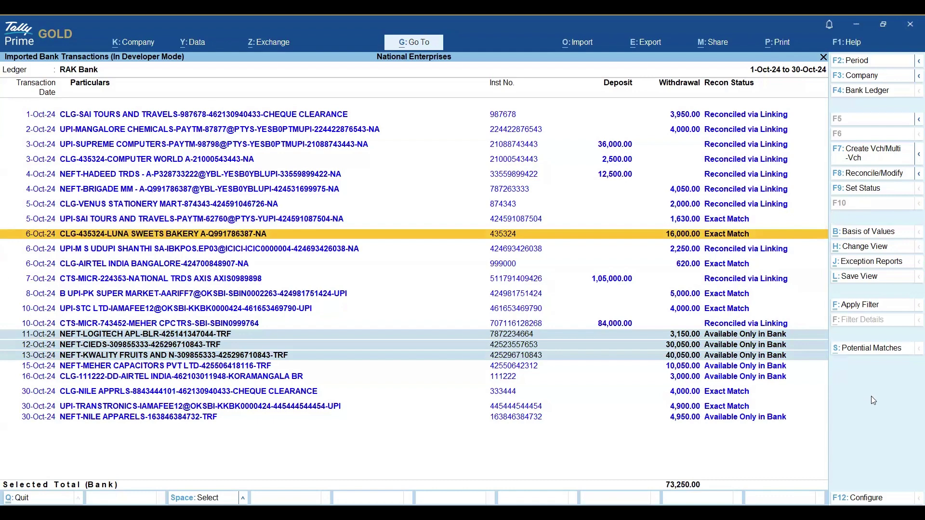
Step: Review the Potential Matches report for RAK Bank, return to the imported transactions and clear the remaining selection
left_click(899, 351)
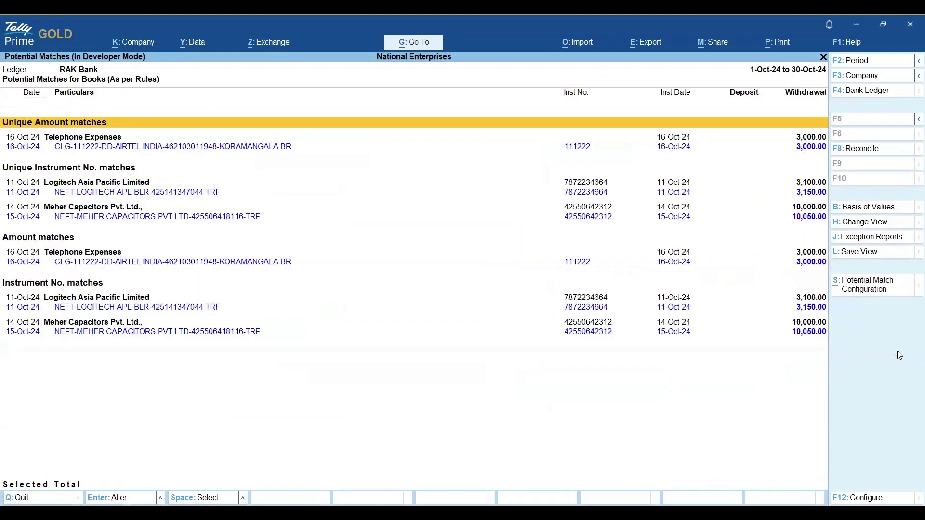
key("Escape")
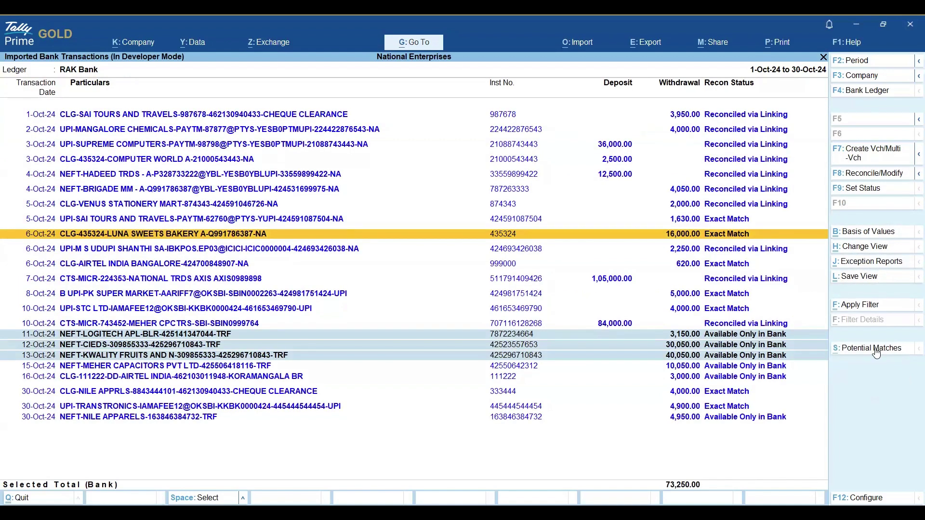
left_click(877, 351)
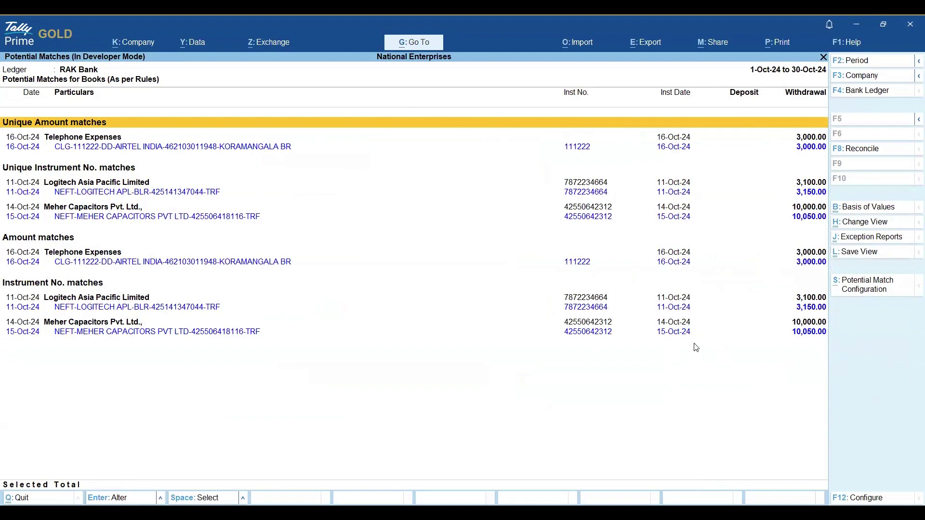
key("Escape")
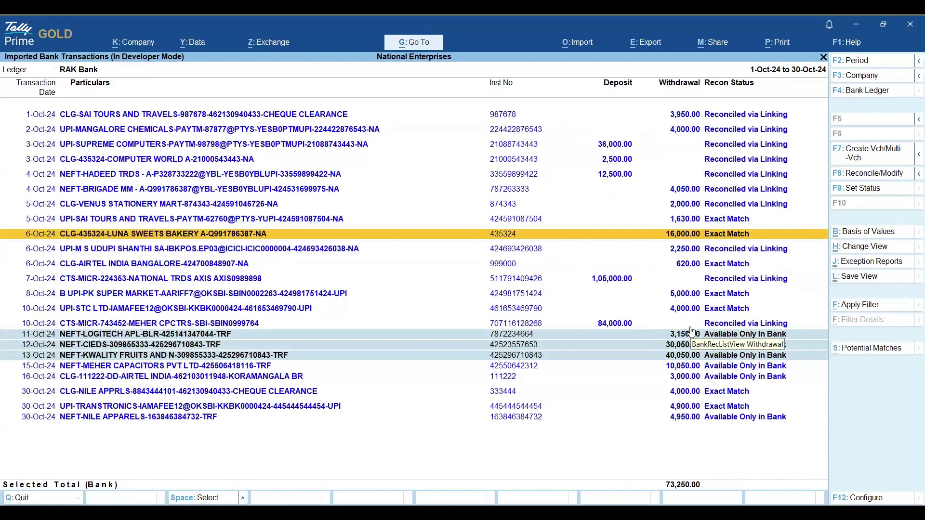
key("Escape")
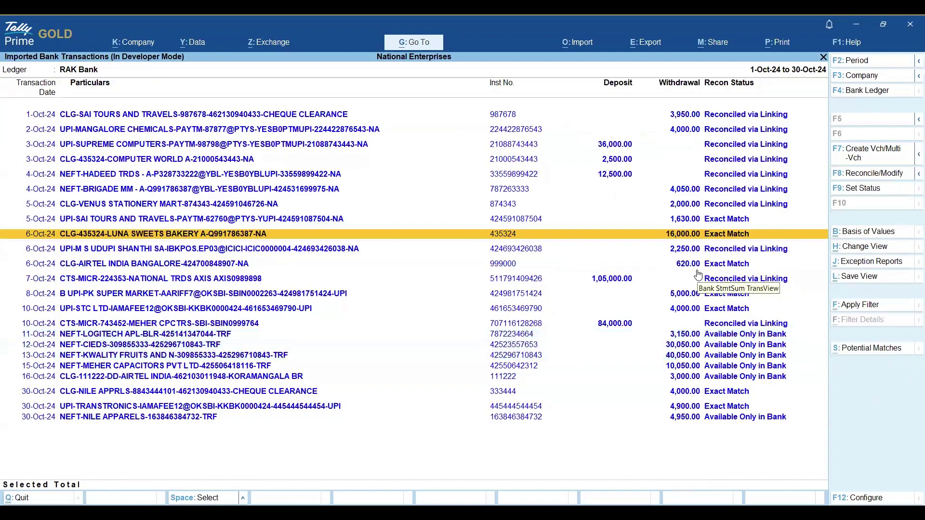
Step: Select the 6-Oct Luna Sweets Bakery entry and check the transaction statuses on offer without applying one
key("space")
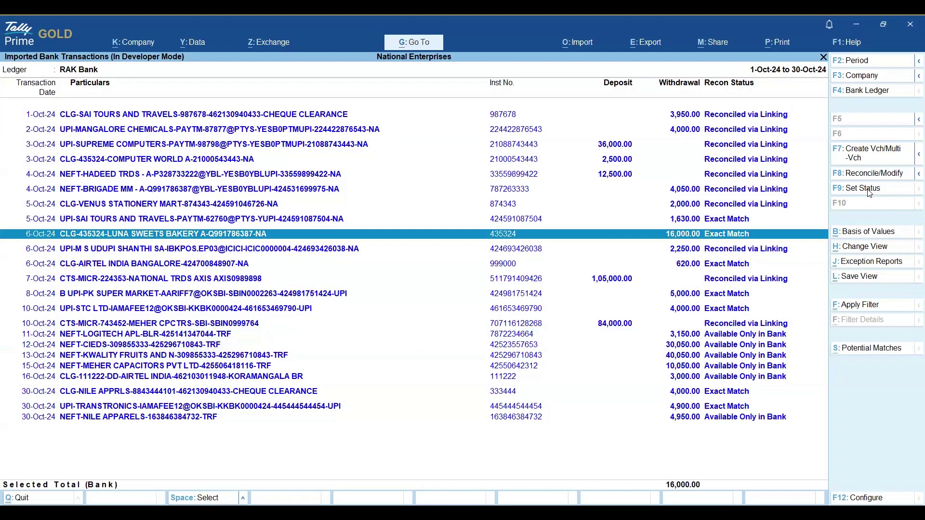
left_click(868, 193)
key("space")
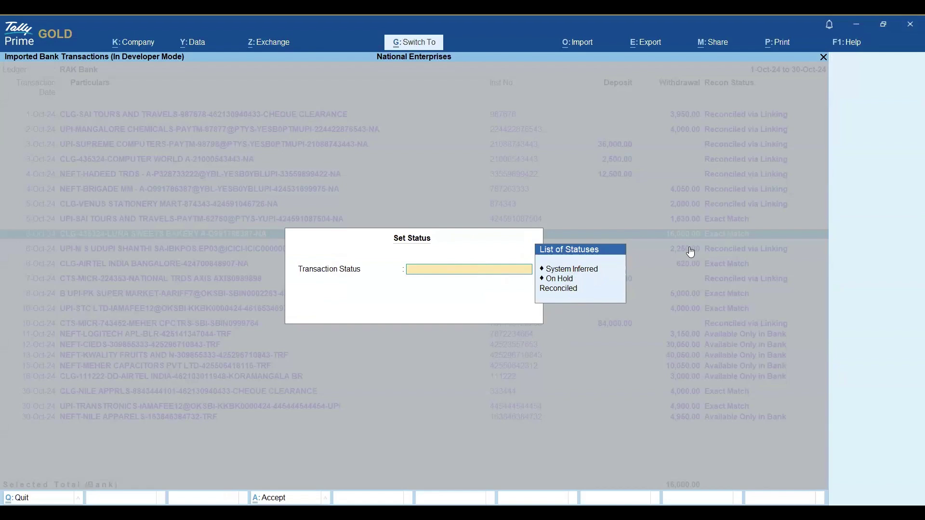
key("Escape")
Step: Set the transaction status of the three 6-Oct entries from Luna Sweets Bakery through Airtel India to System Inferred and clear the selection
key("space")
key("space")
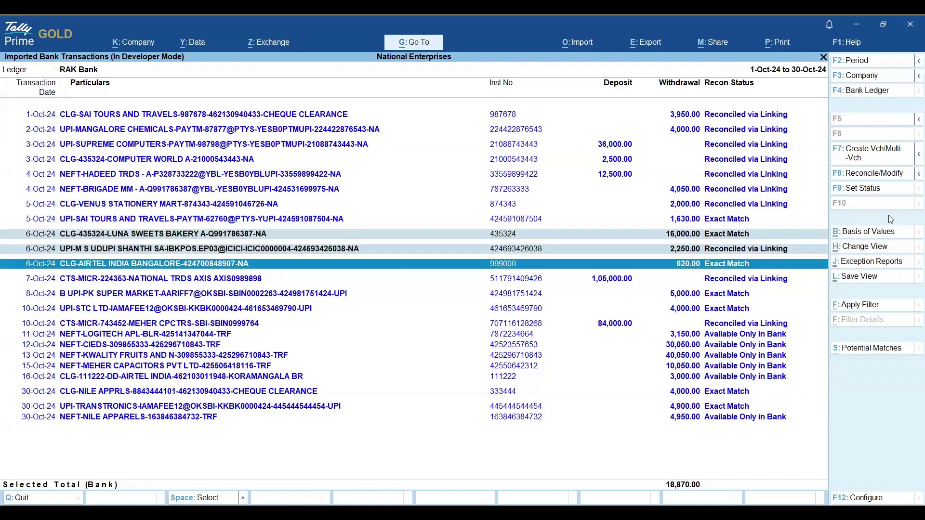
left_click(875, 191)
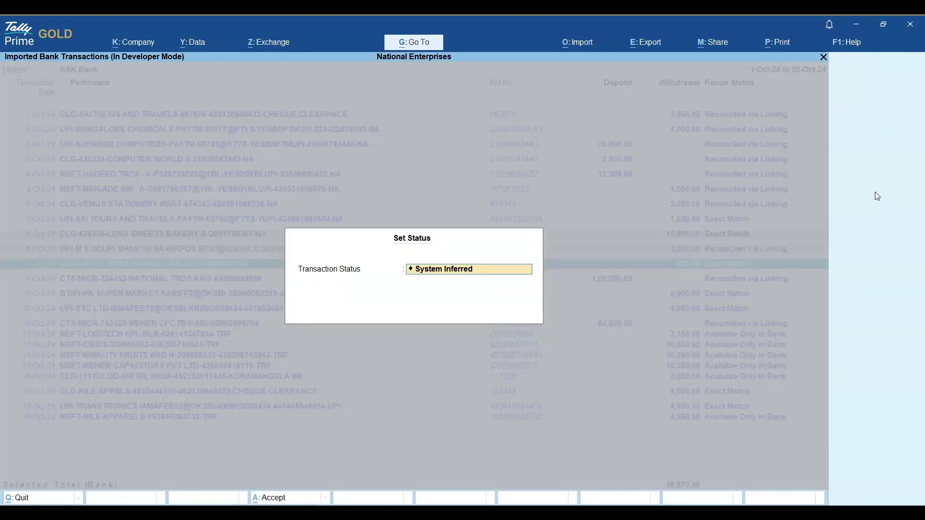
key("space")
key("Down")
key("Down")
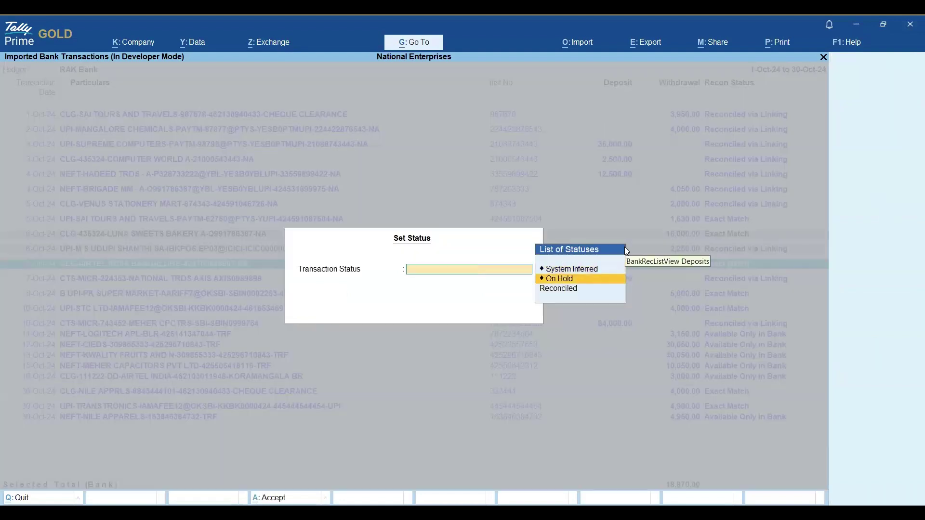
key("Down")
key("Up")
key("Up")
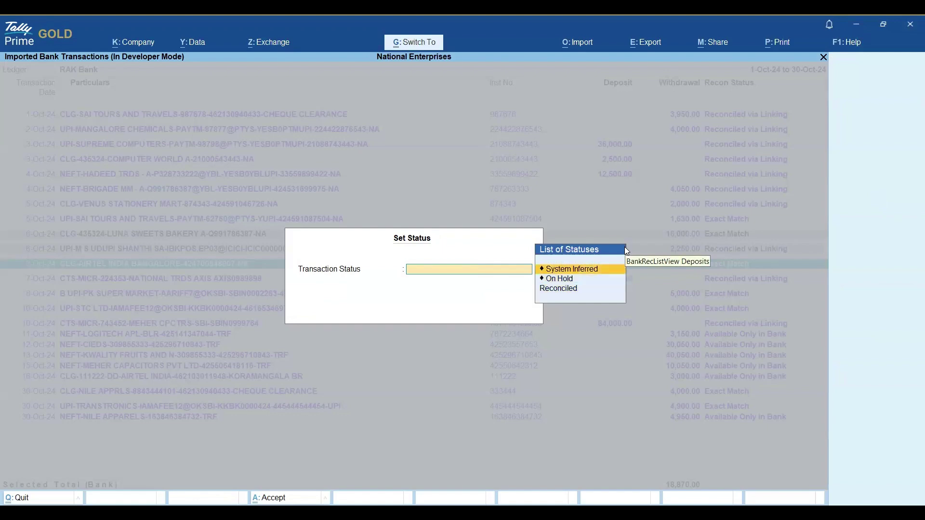
key("Return")
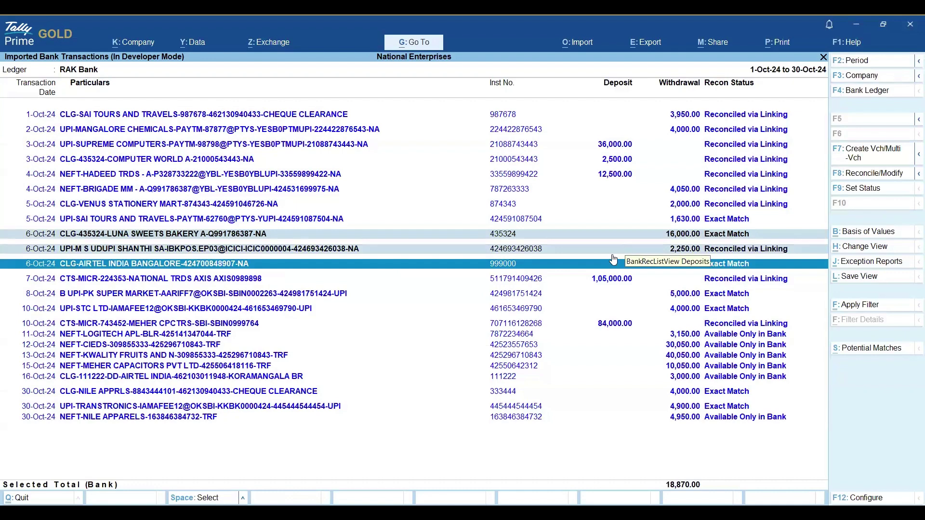
key("Escape")
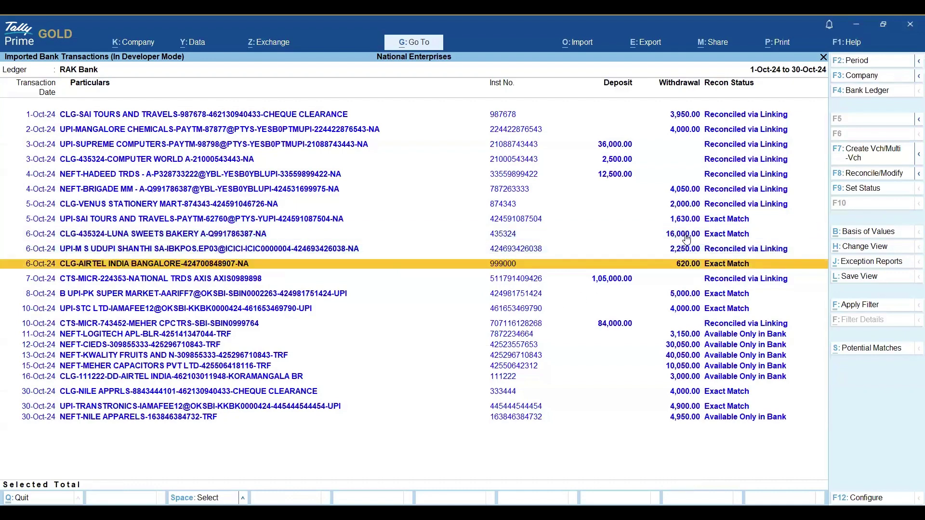